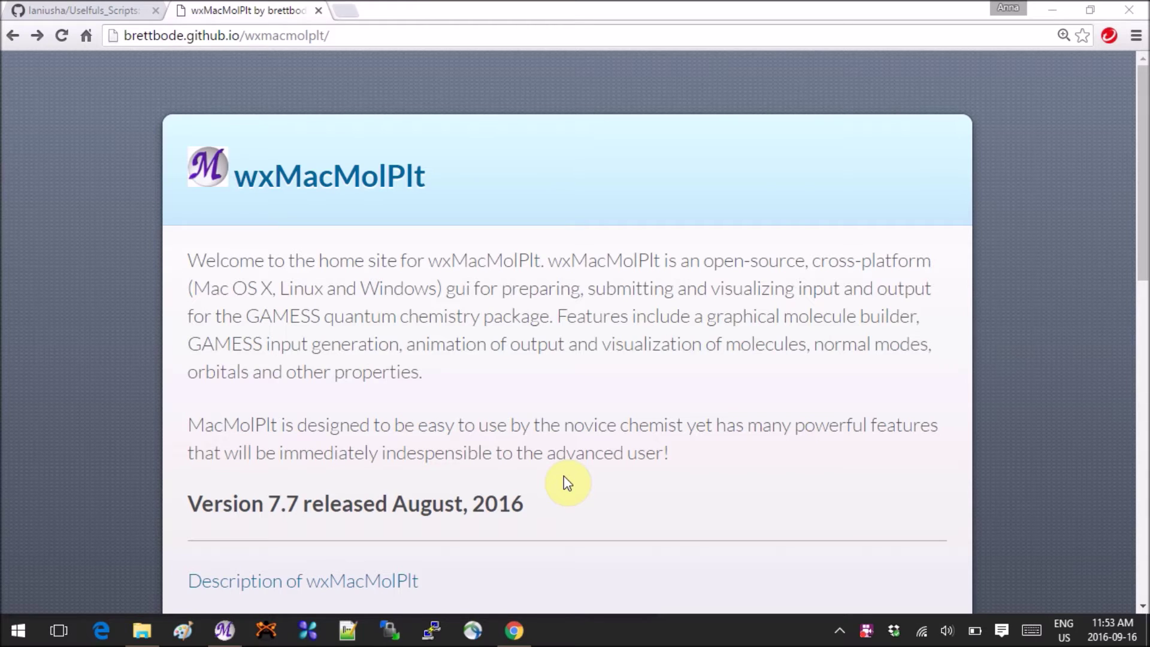
Open the wxMacMolPlt downloads page from the project site
scroll(567, 483, "down", 1)
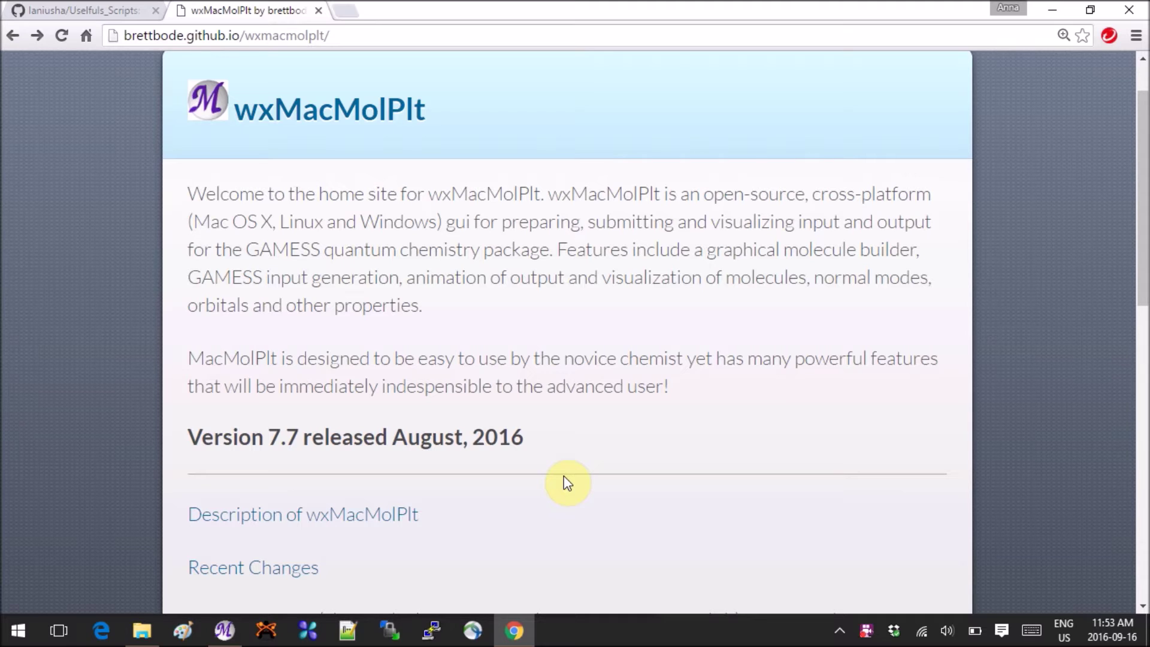
scroll(567, 482, "up", 1)
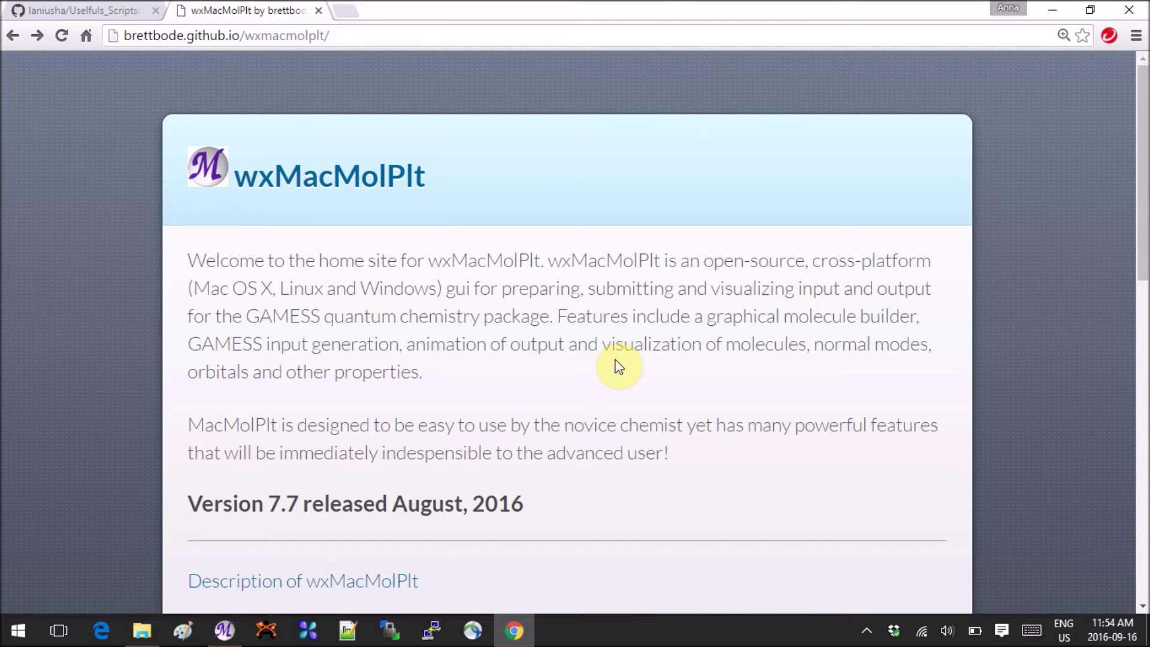
scroll(619, 367, "down", 2)
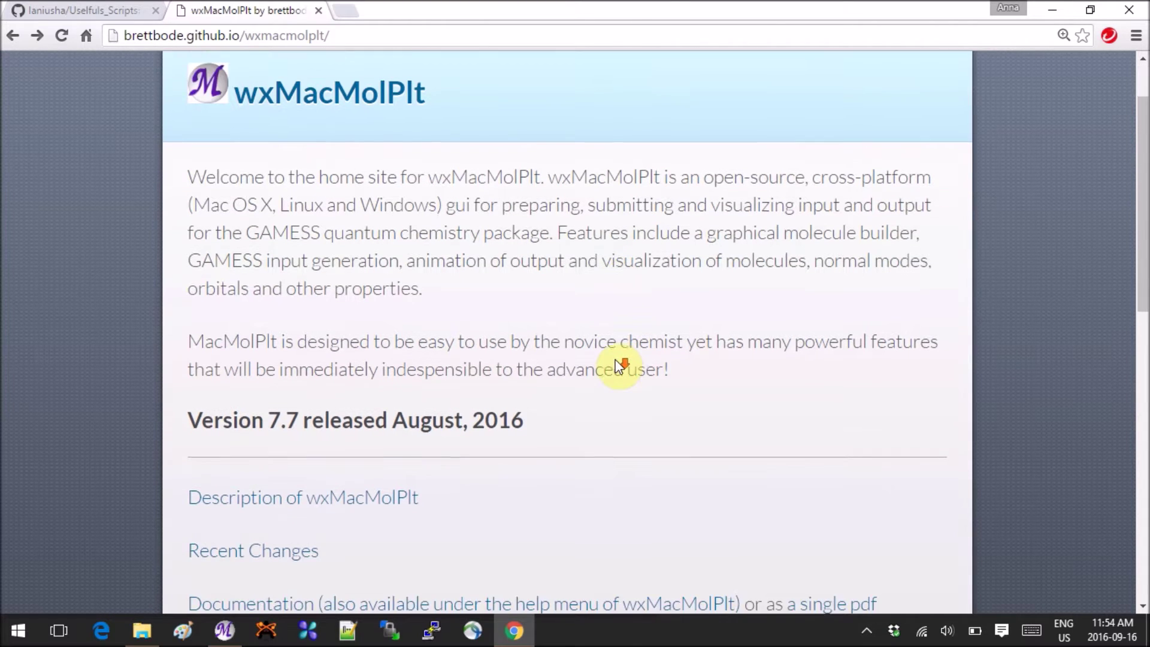
scroll(619, 367, "up", 1)
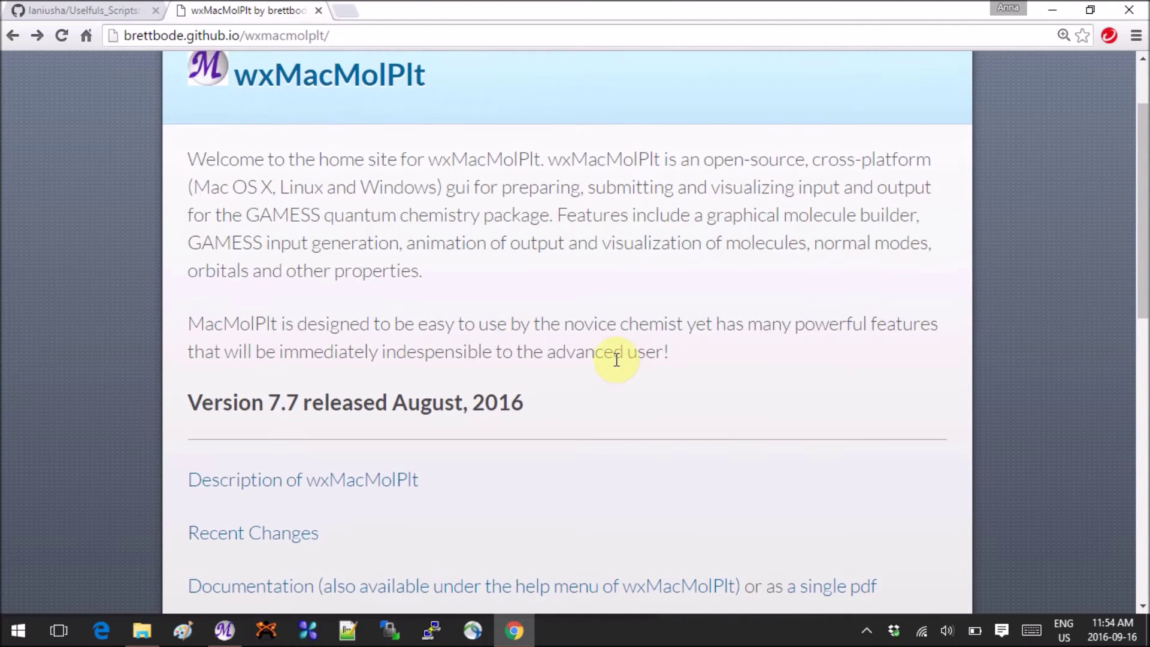
scroll(616, 361, "up", 1)
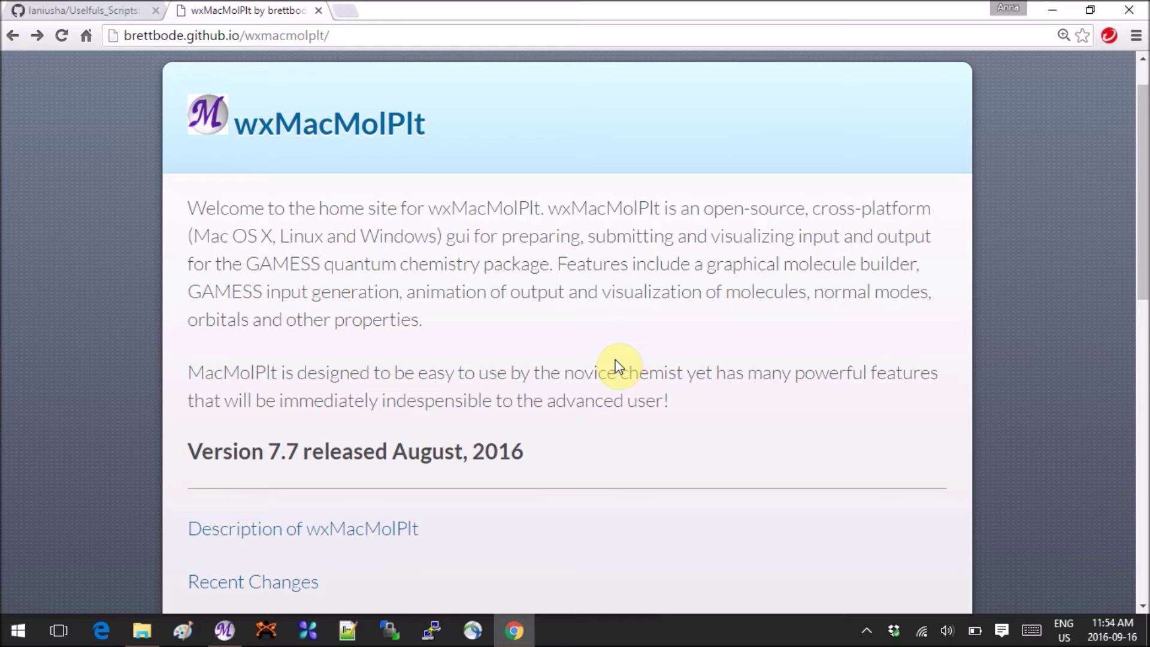
scroll(618, 367, "down", 4)
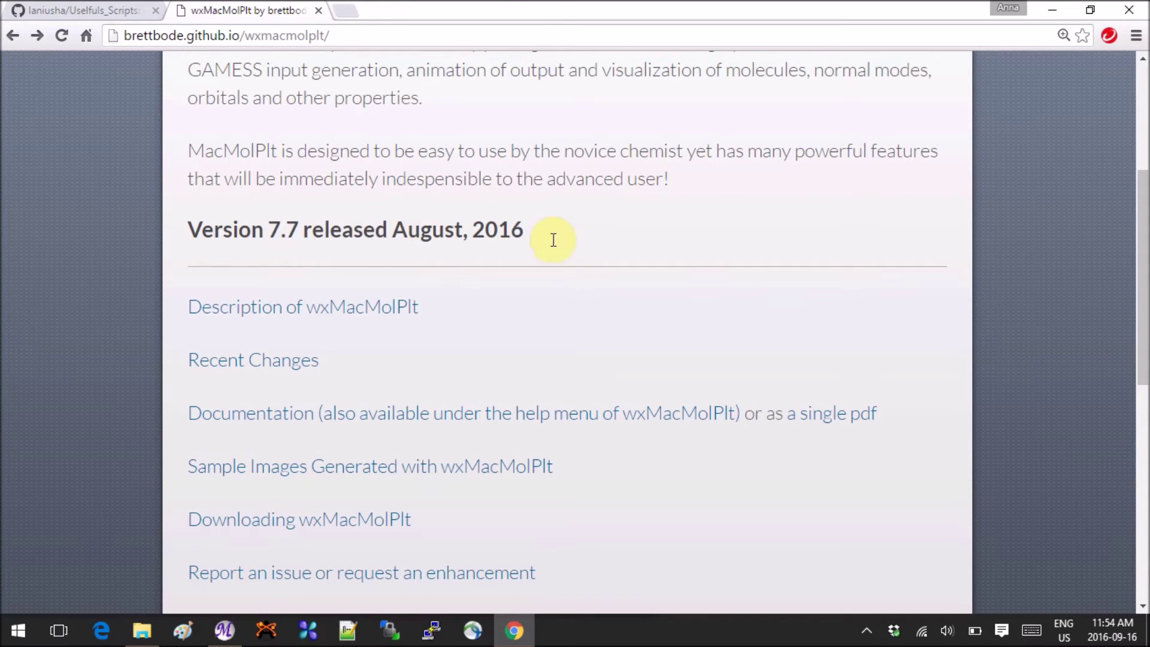
scroll(558, 247, "down", 3)
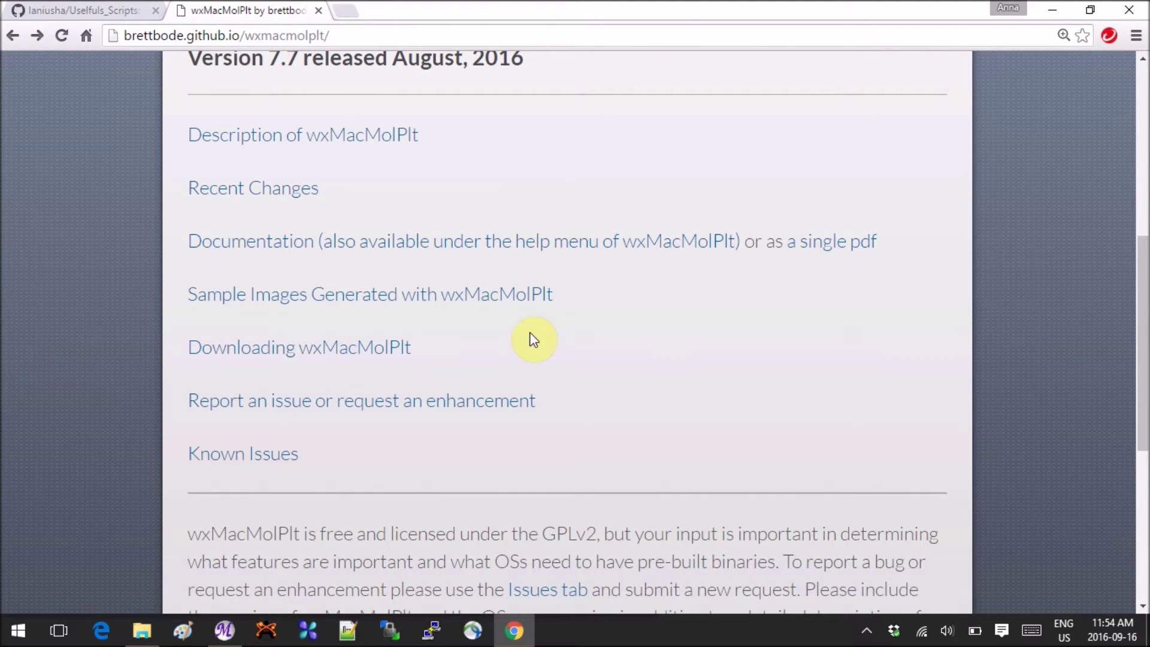
left_click(315, 354)
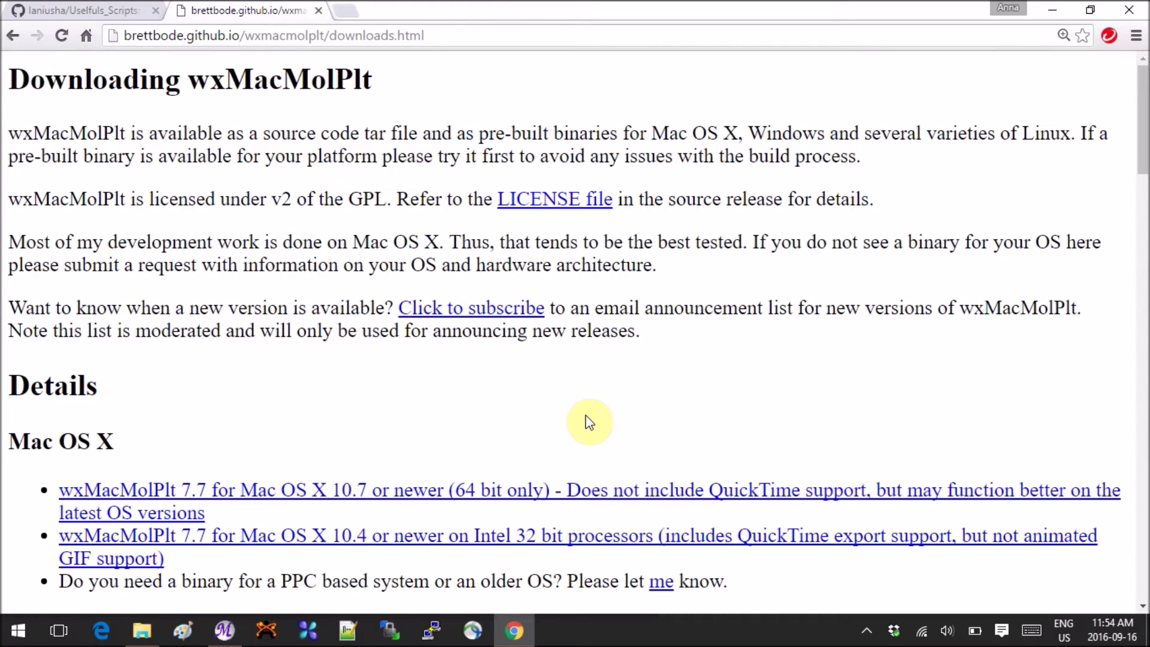
Download the wxMacMolPlt 7.7 Windows 64-bit installer
scroll(589, 422, "down", 2)
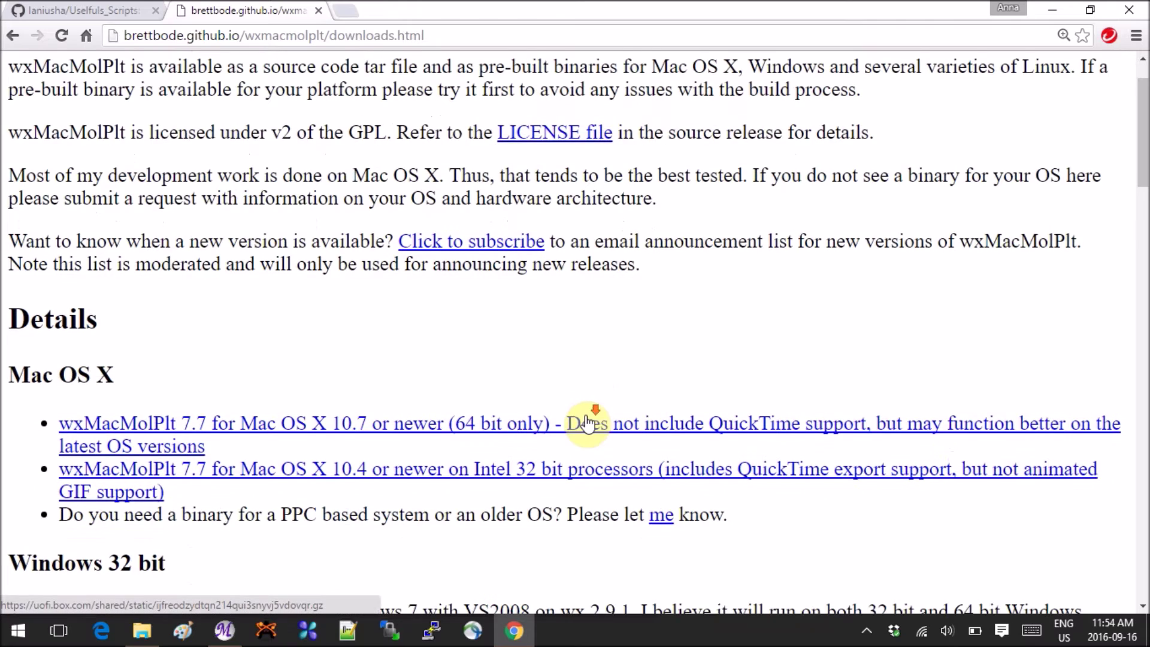
scroll(589, 422, "down", 2)
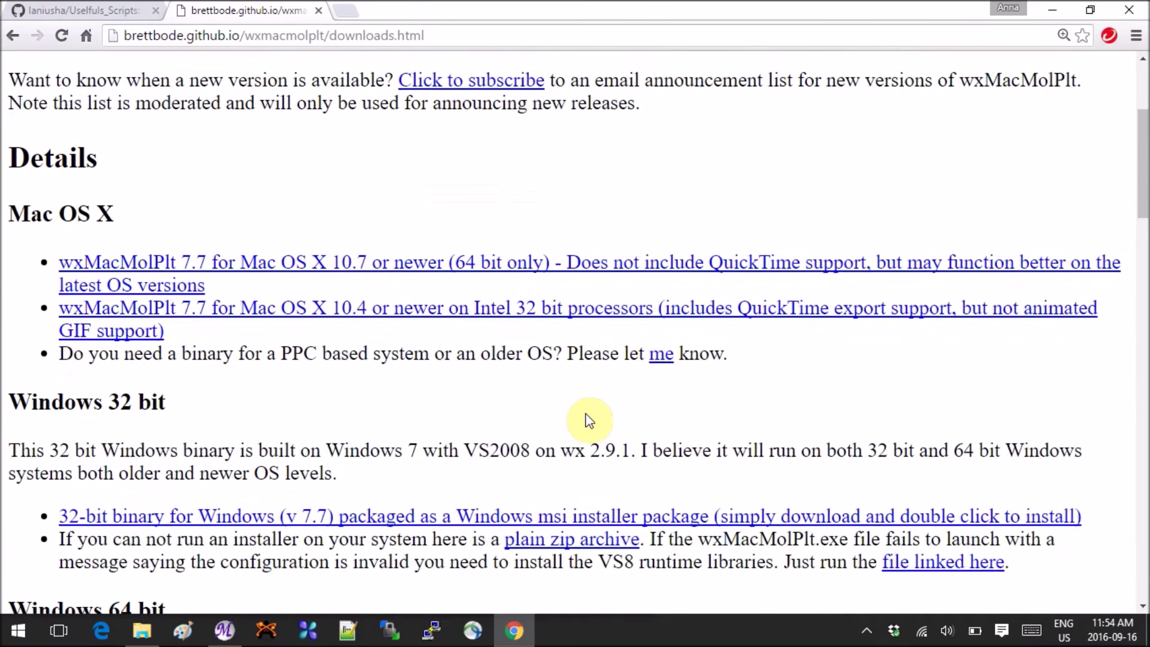
scroll(589, 420, "down", 2)
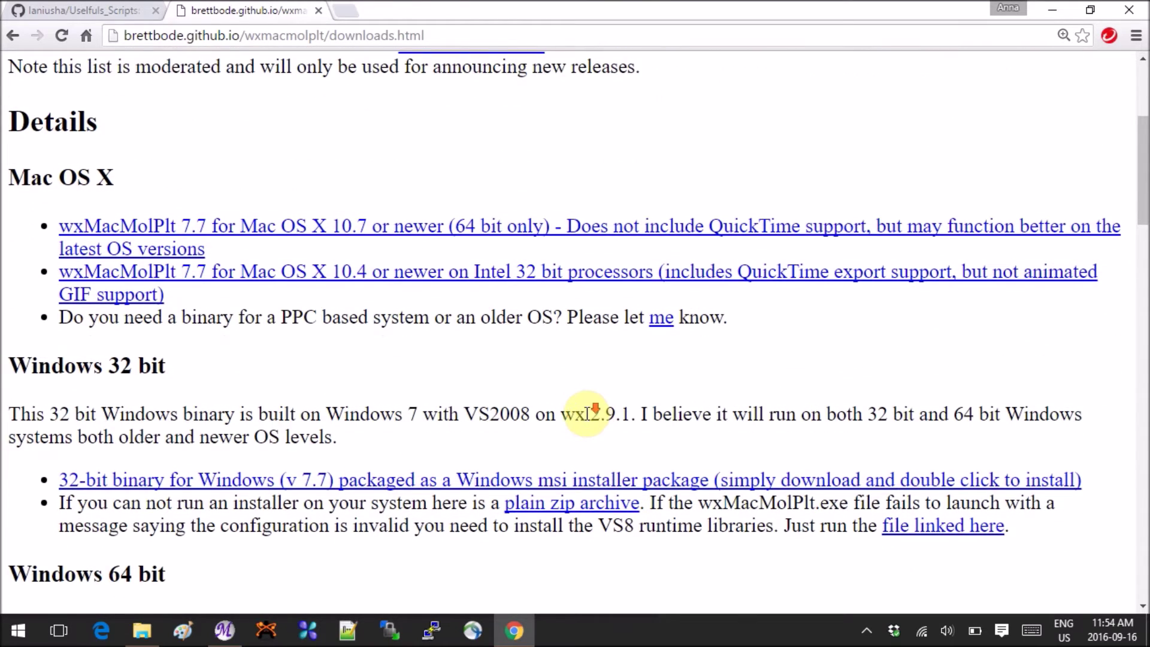
scroll(590, 420, "down", 3)
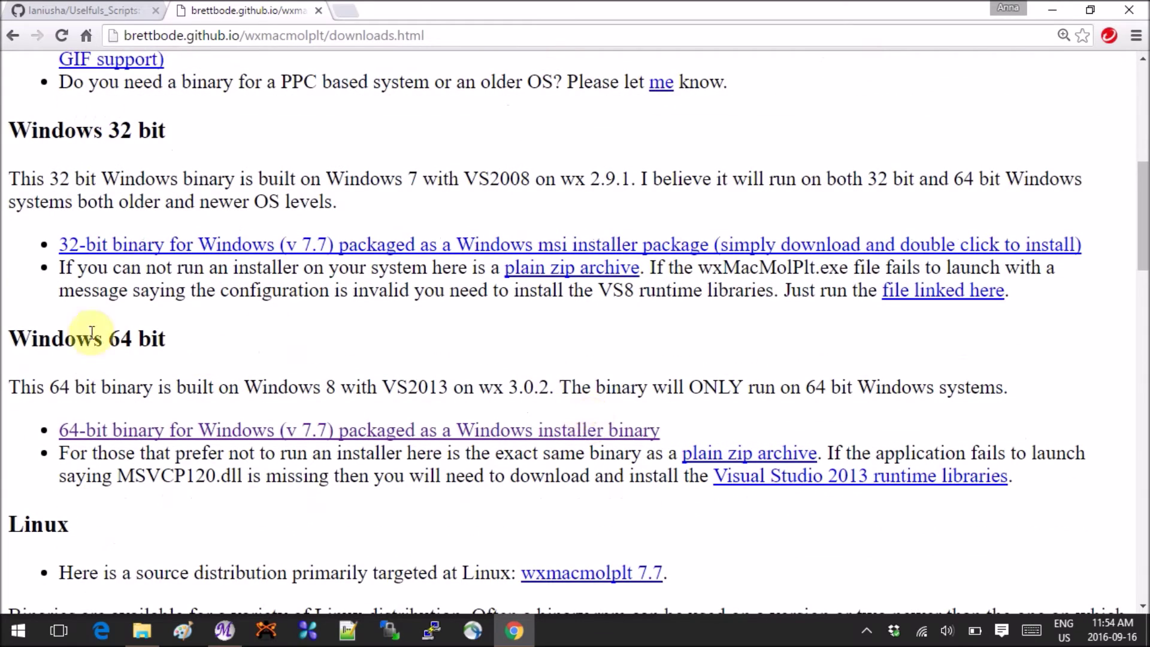
left_click(388, 437)
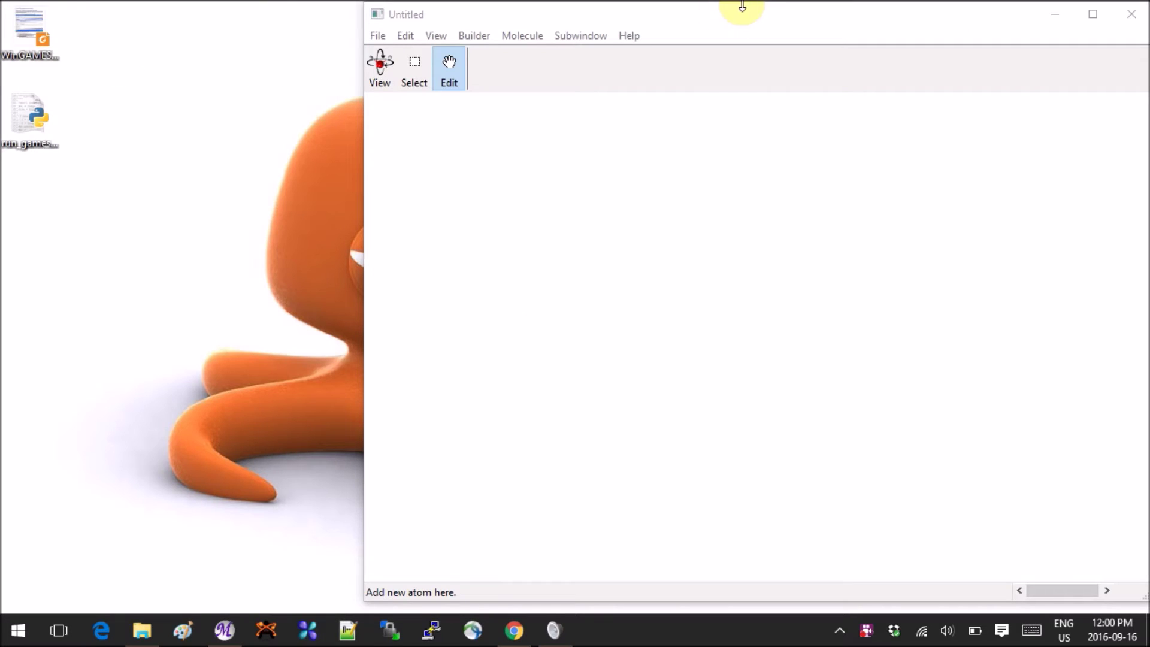
Show the Builder Tools palette, move it down-left beside the molecule window, and view Prototypes
left_click_drag(747, 18, 738, 21)
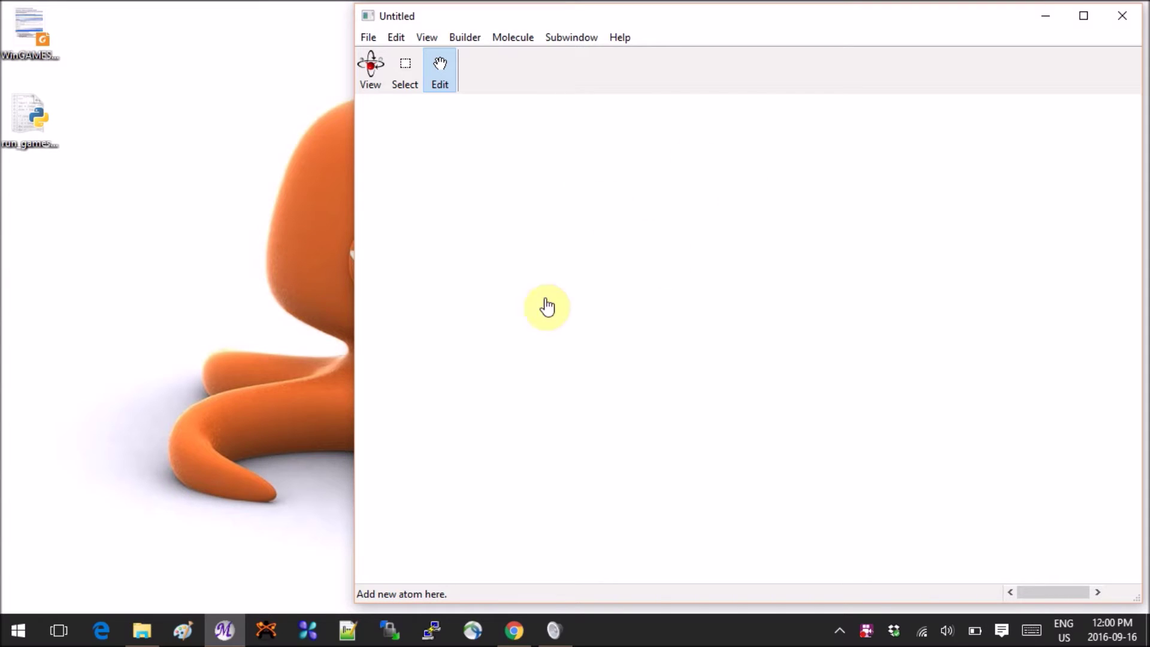
left_click(455, 36)
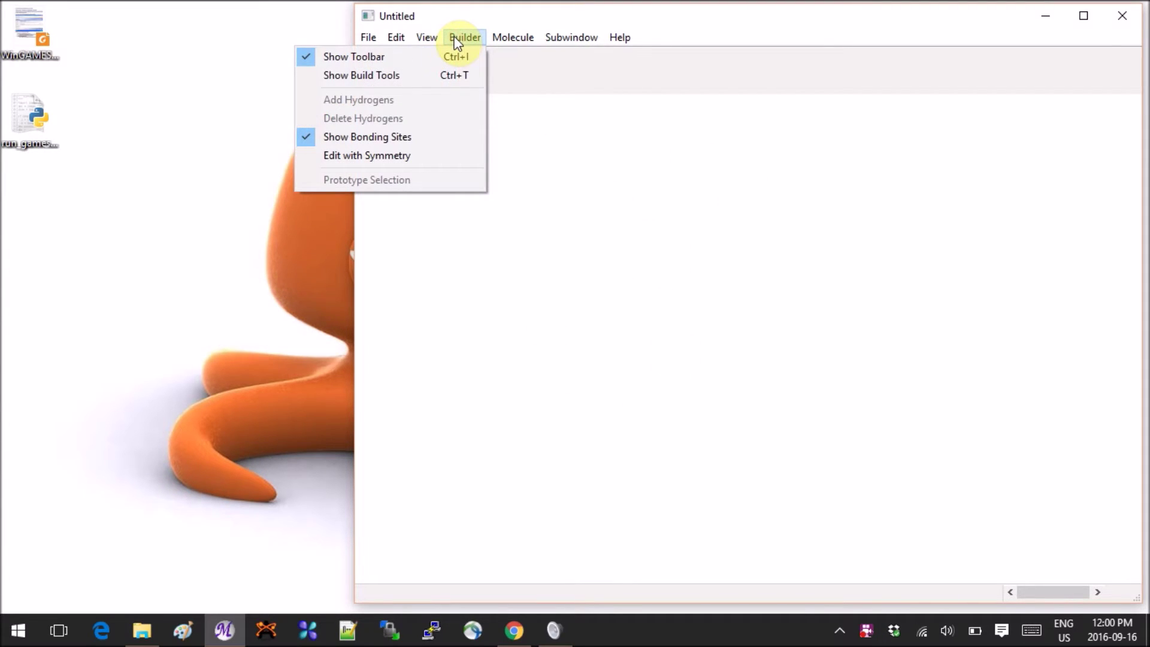
mouse_move(426, 37)
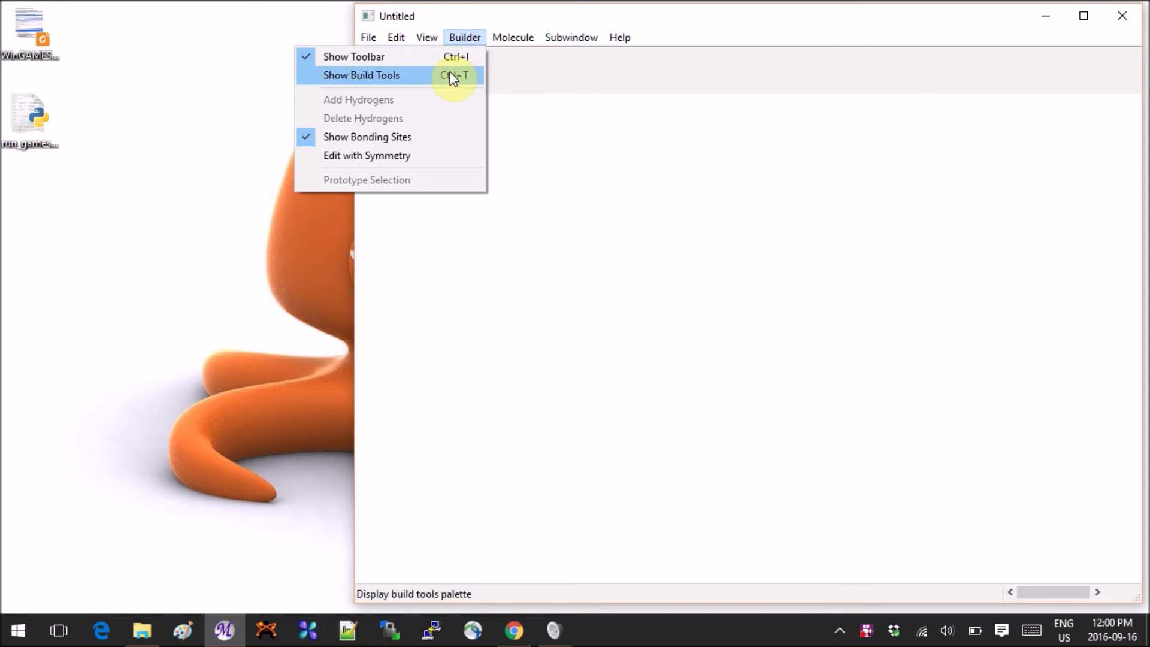
left_click(453, 76)
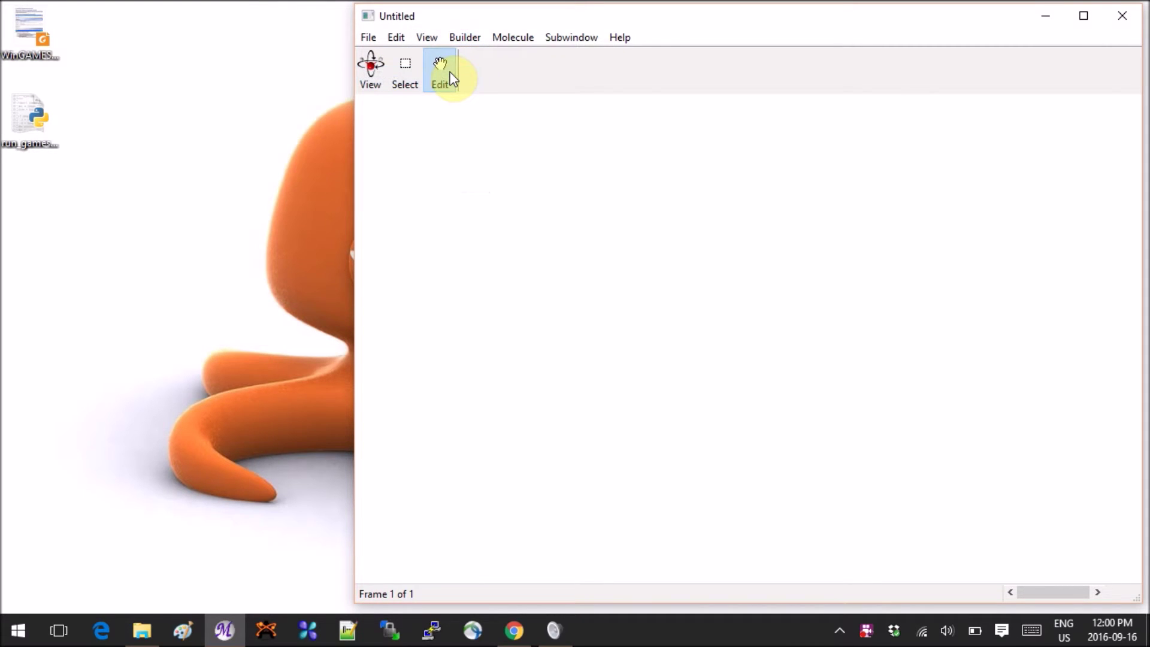
left_click_drag(418, 101, 347, 188)
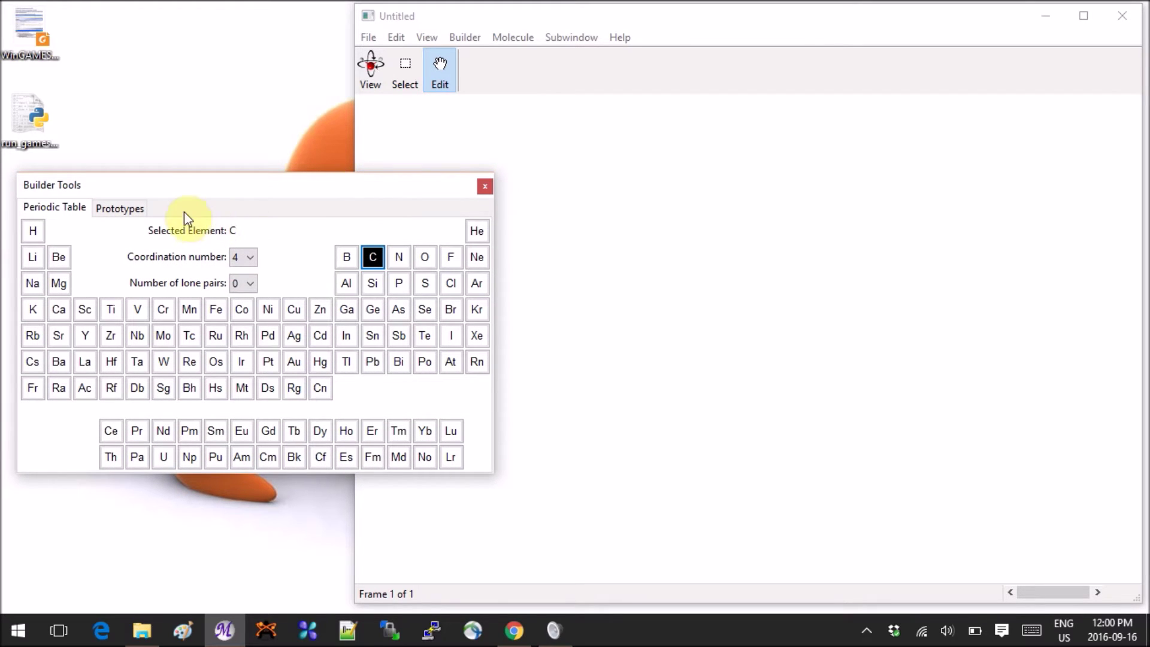
left_click(127, 208)
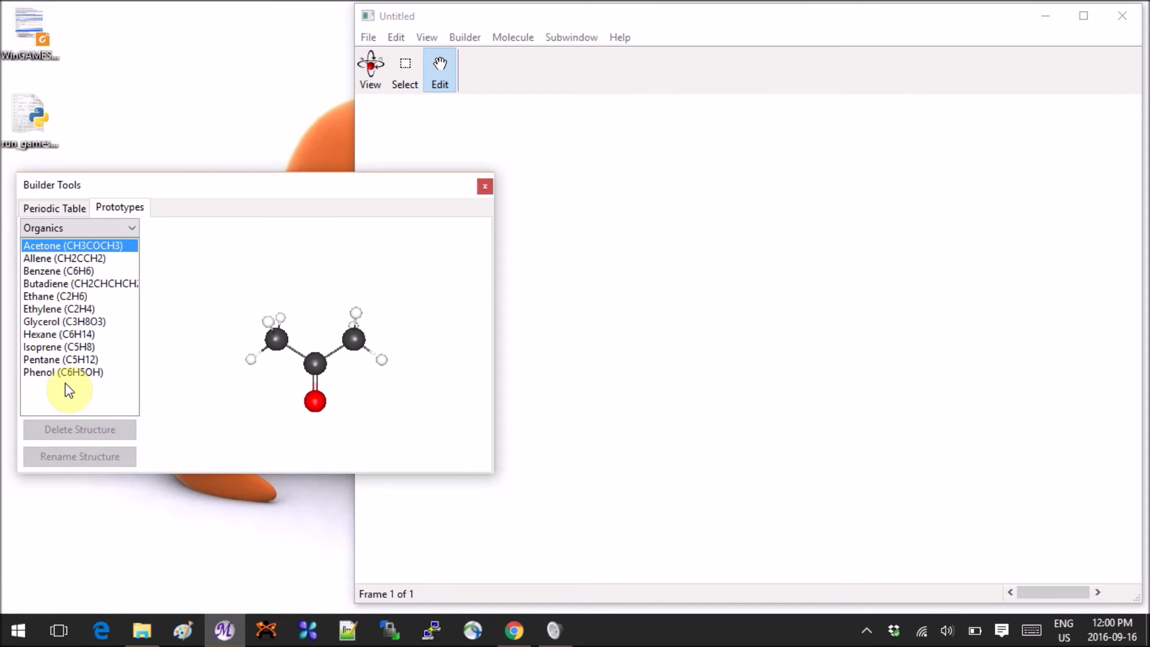
left_click(129, 227)
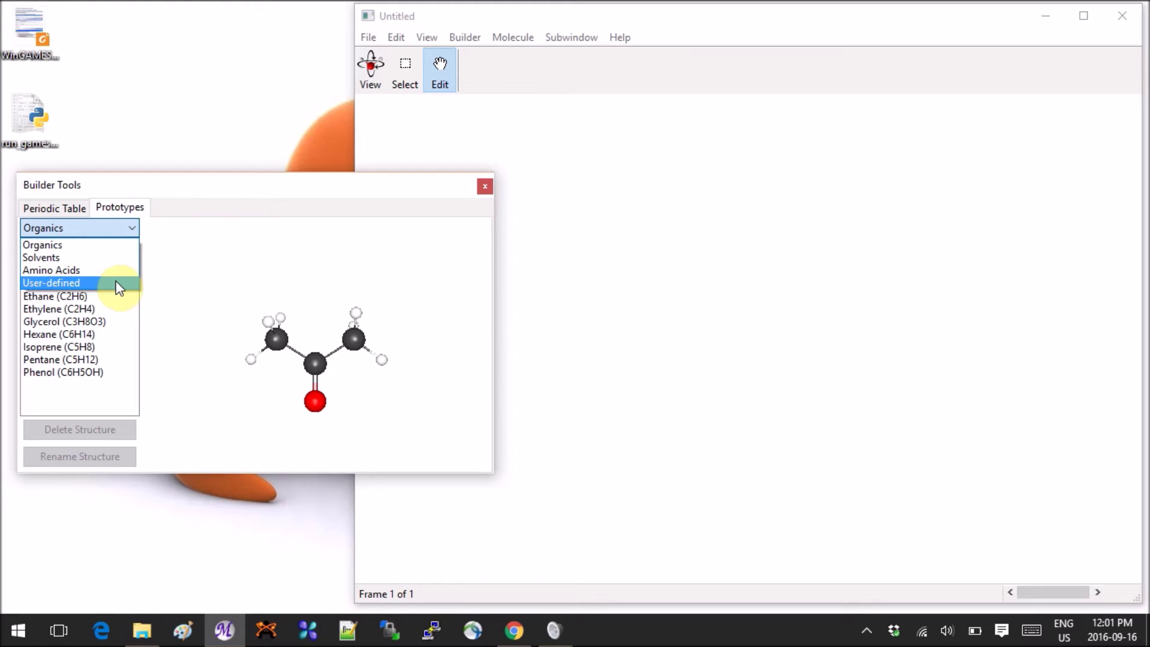
left_click(55, 207)
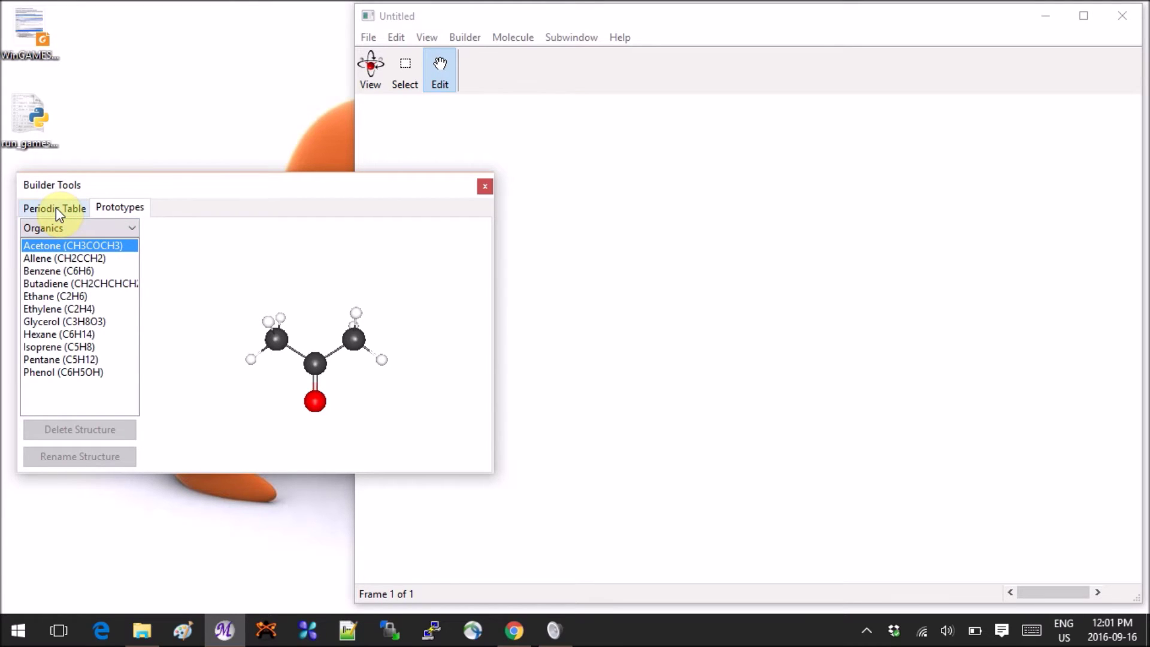
left_click(56, 207)
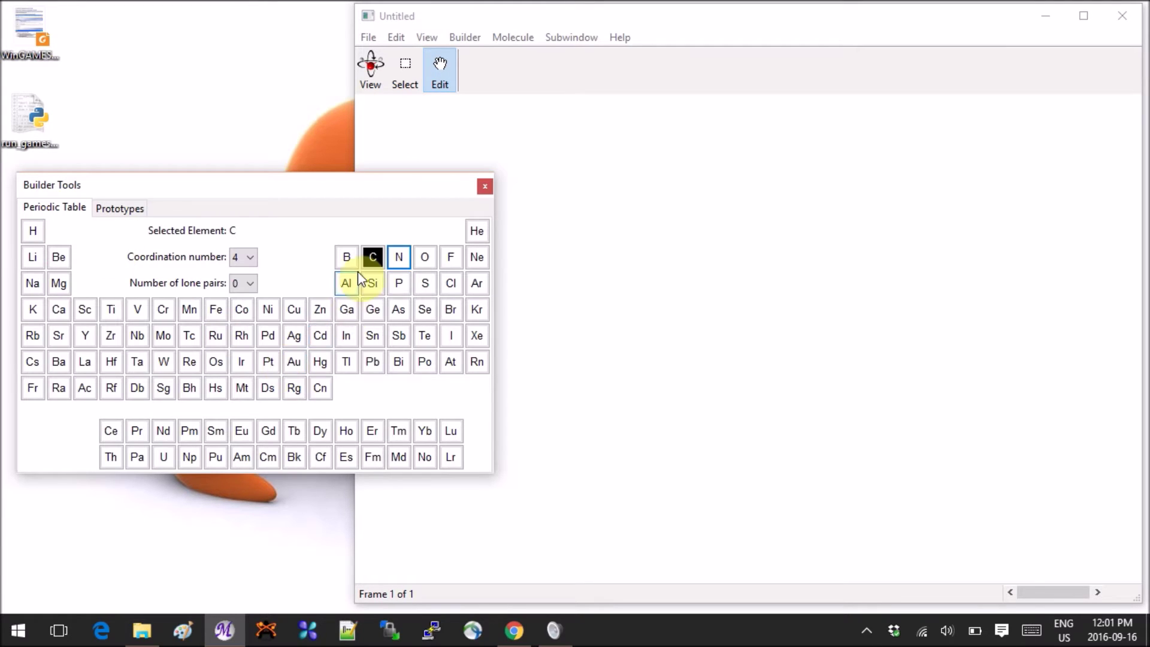
Select carbon and place the first two carbons joined by a double bond
left_click(375, 258)
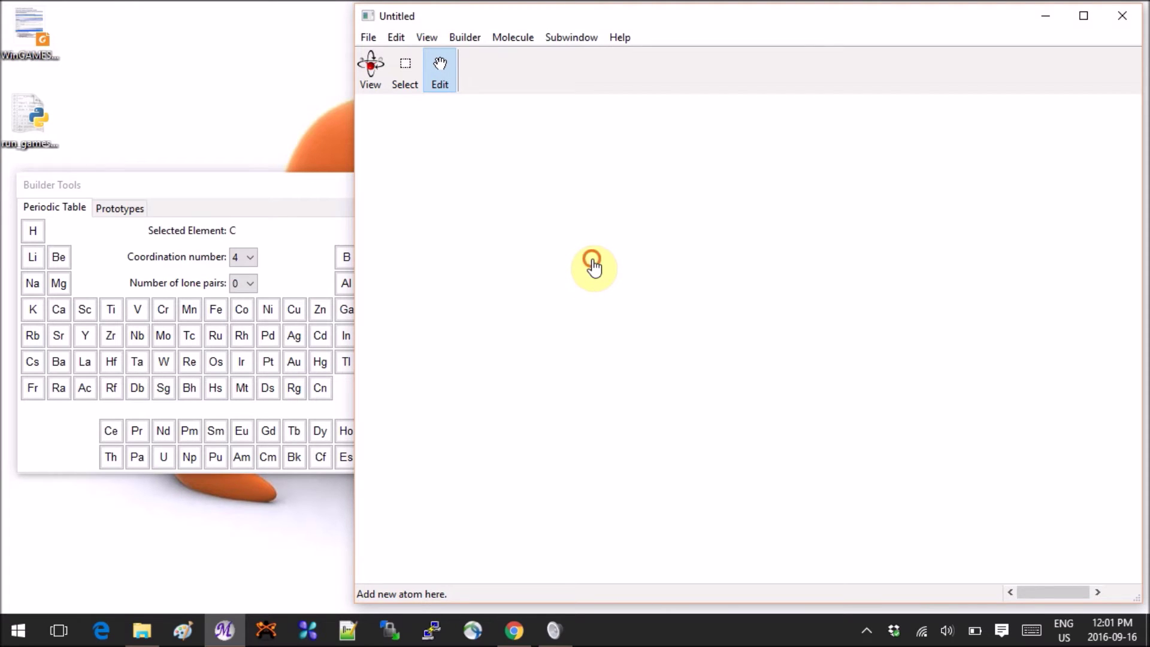
left_click(592, 266)
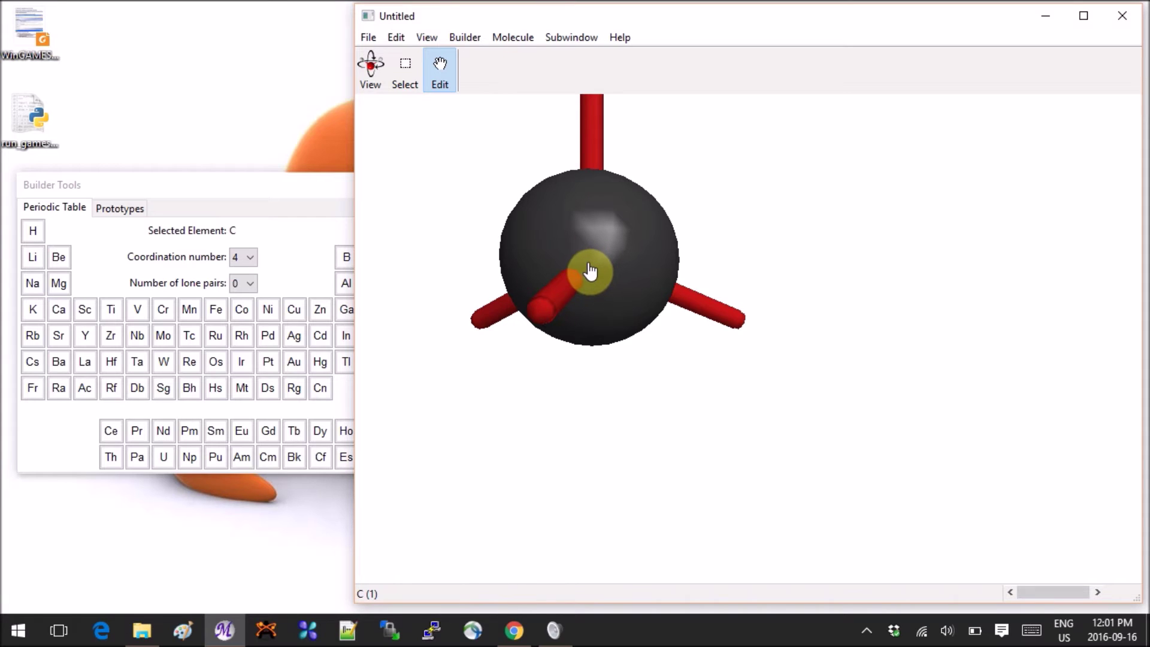
scroll(639, 219, "down", 5)
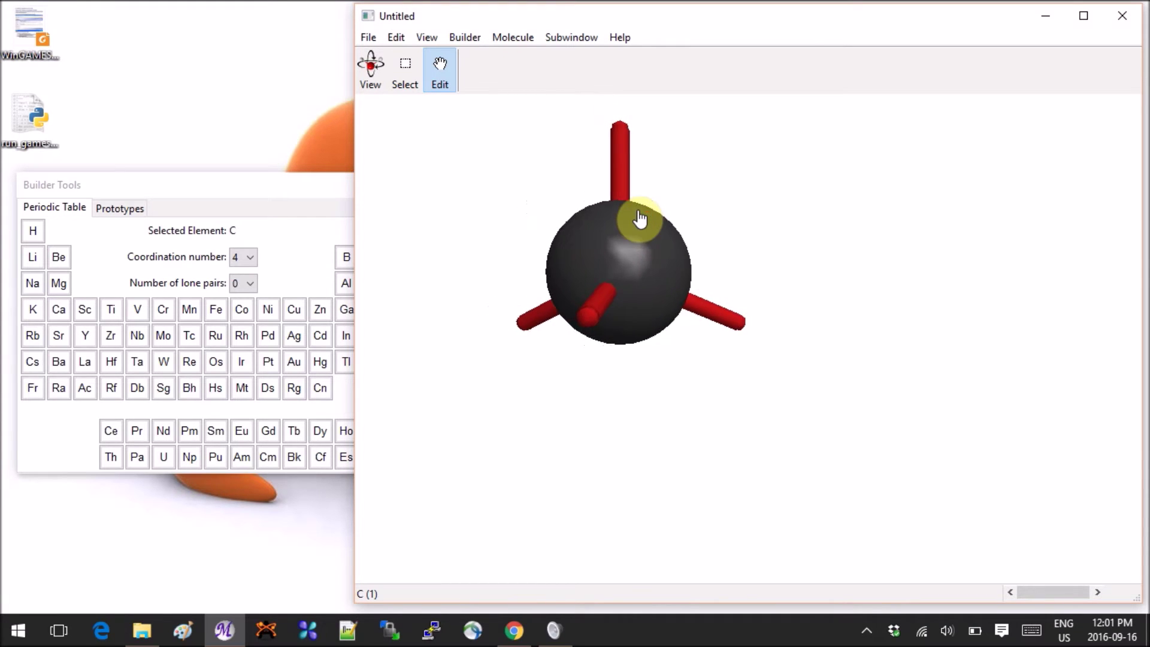
scroll(640, 219, "up", 5)
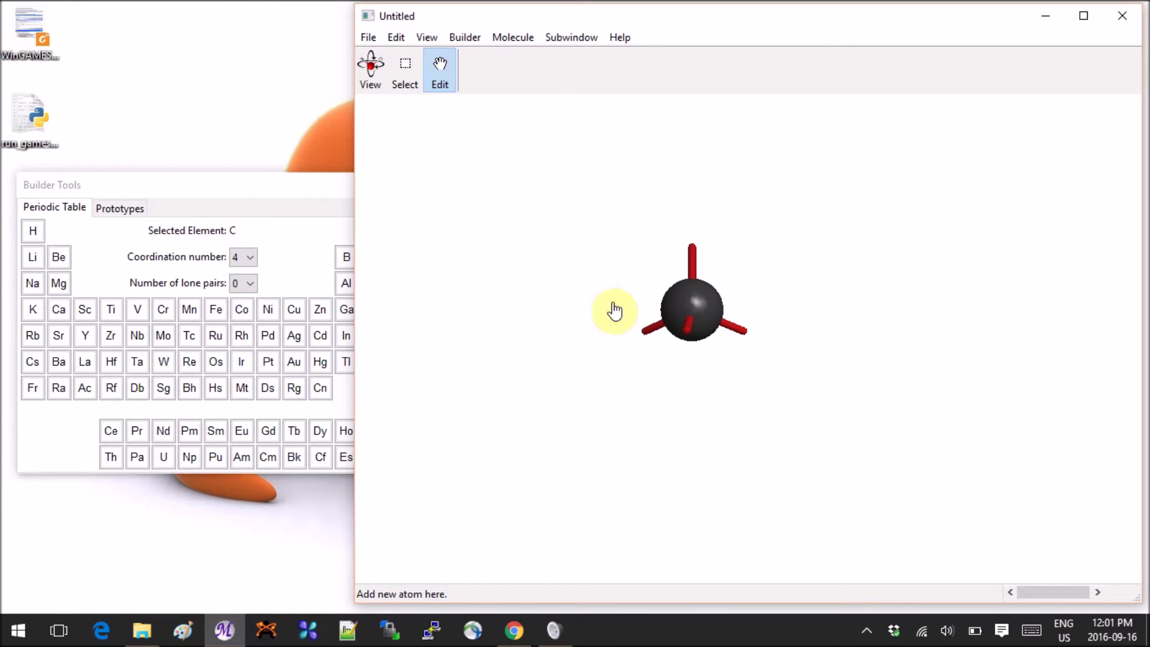
left_click(692, 246)
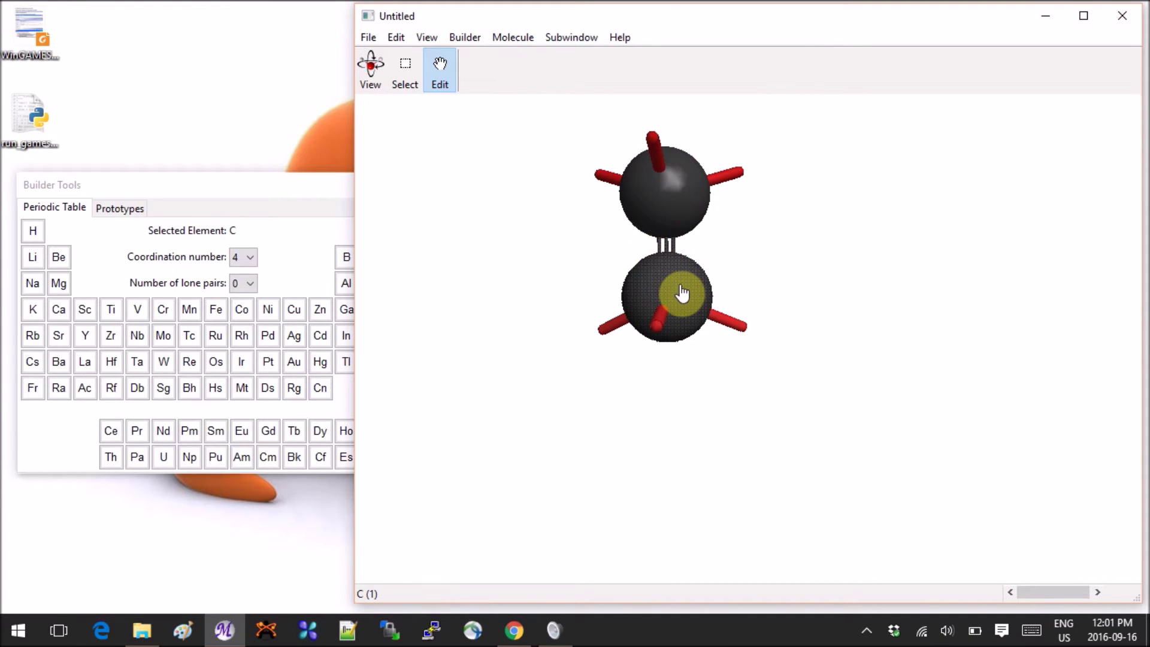
left_click_drag(682, 294, 685, 347)
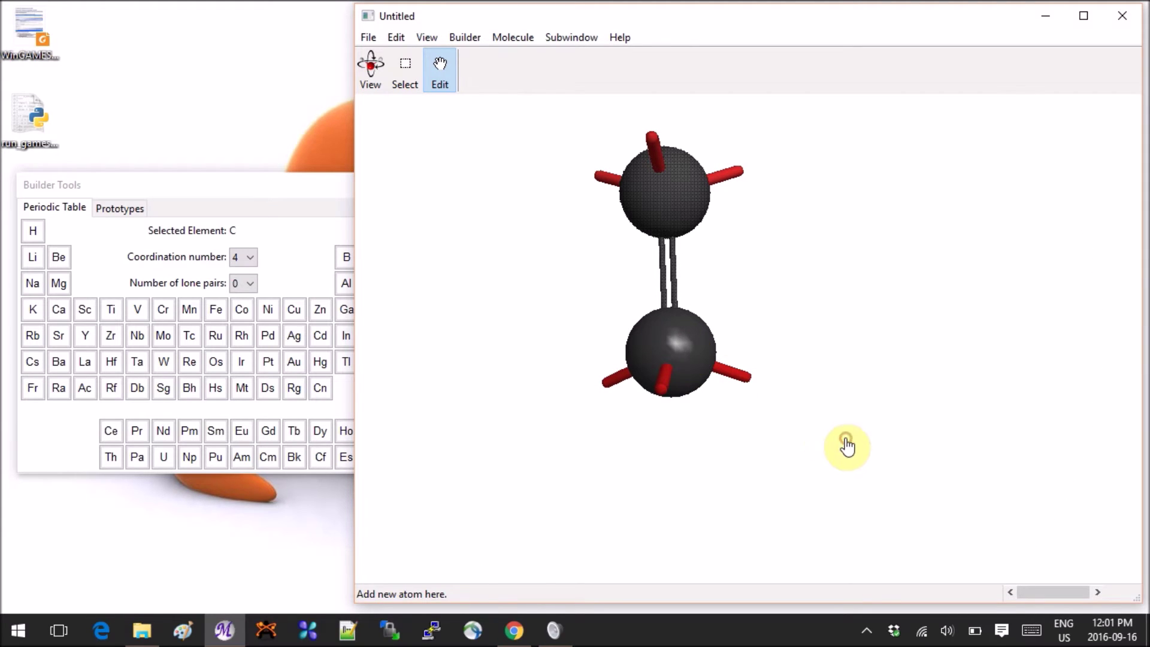
Add three more carbons, close the five-membered ring, and even out the pentagon
mouse_move(846, 446)
right_mouse_down()
mouse_move(829, 436)
mouse_move(835, 444)
right_mouse_up()
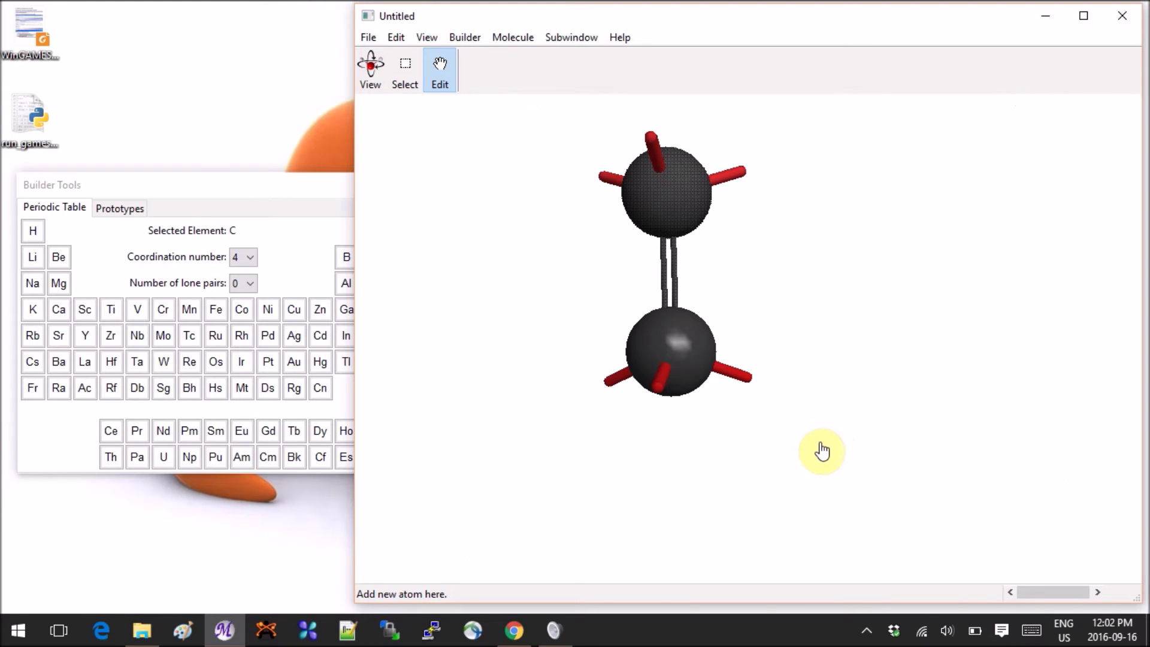
left_click(821, 450)
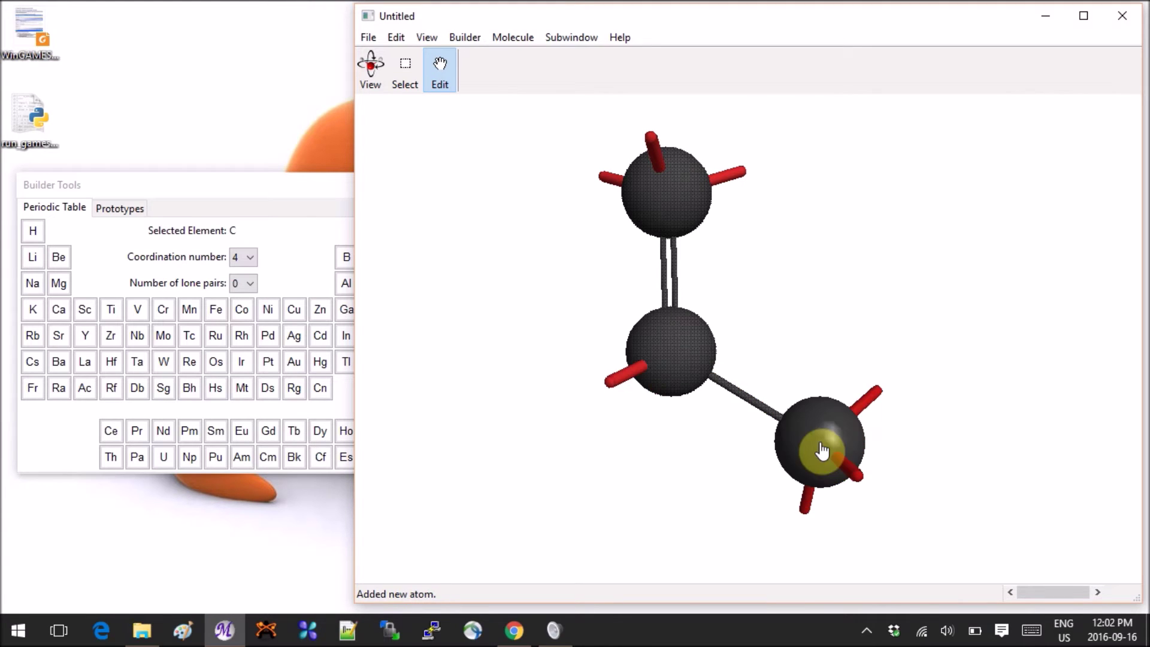
left_click(930, 281)
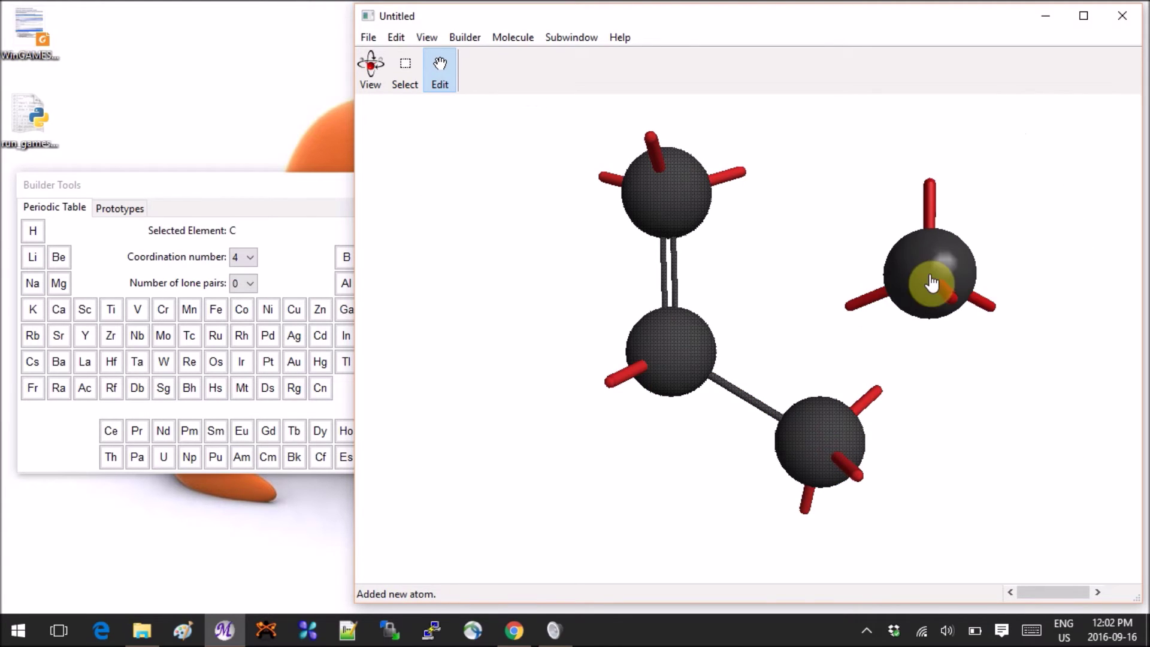
left_click(817, 151)
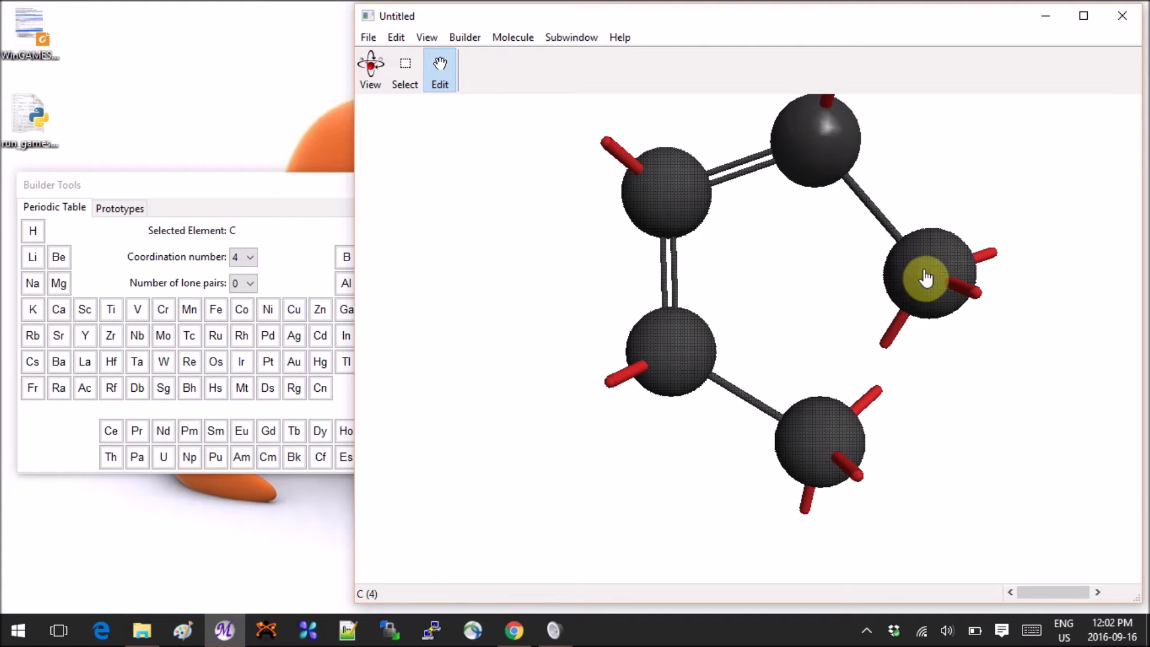
left_click(844, 450)
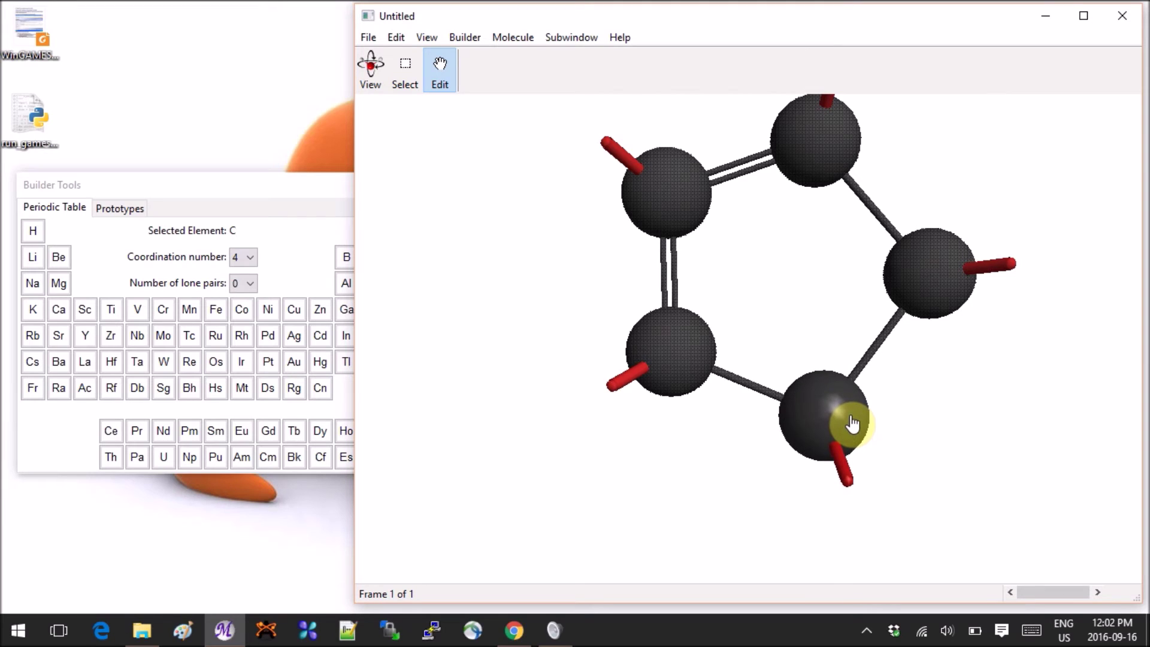
left_click_drag(849, 432, 851, 423)
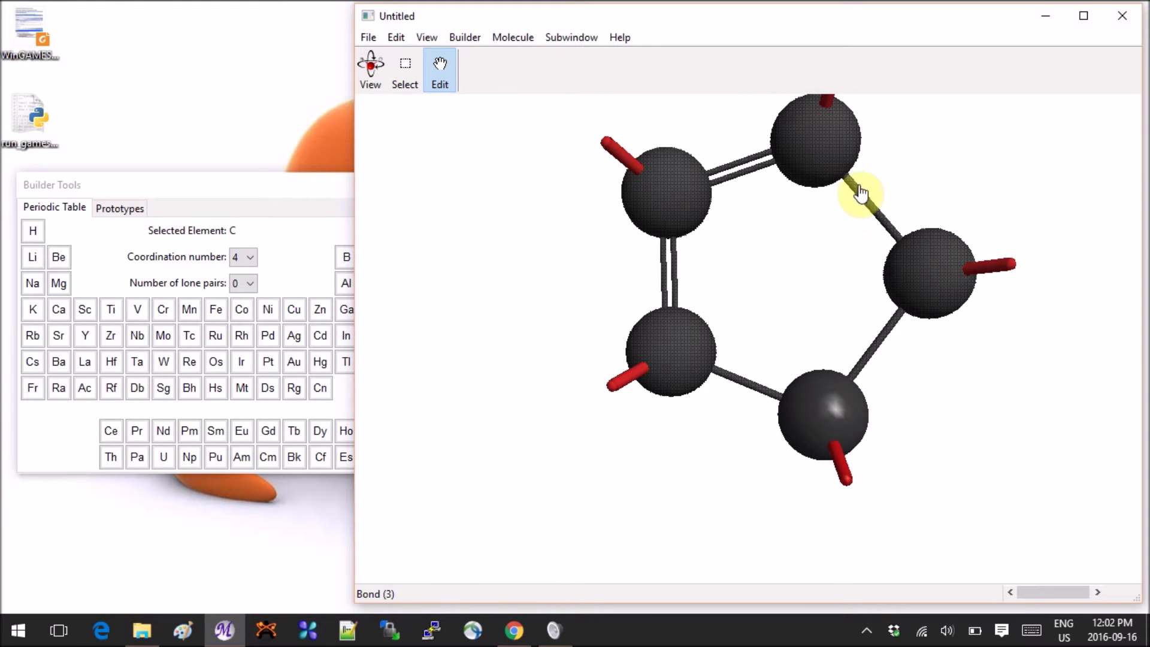
left_click_drag(834, 142, 849, 156)
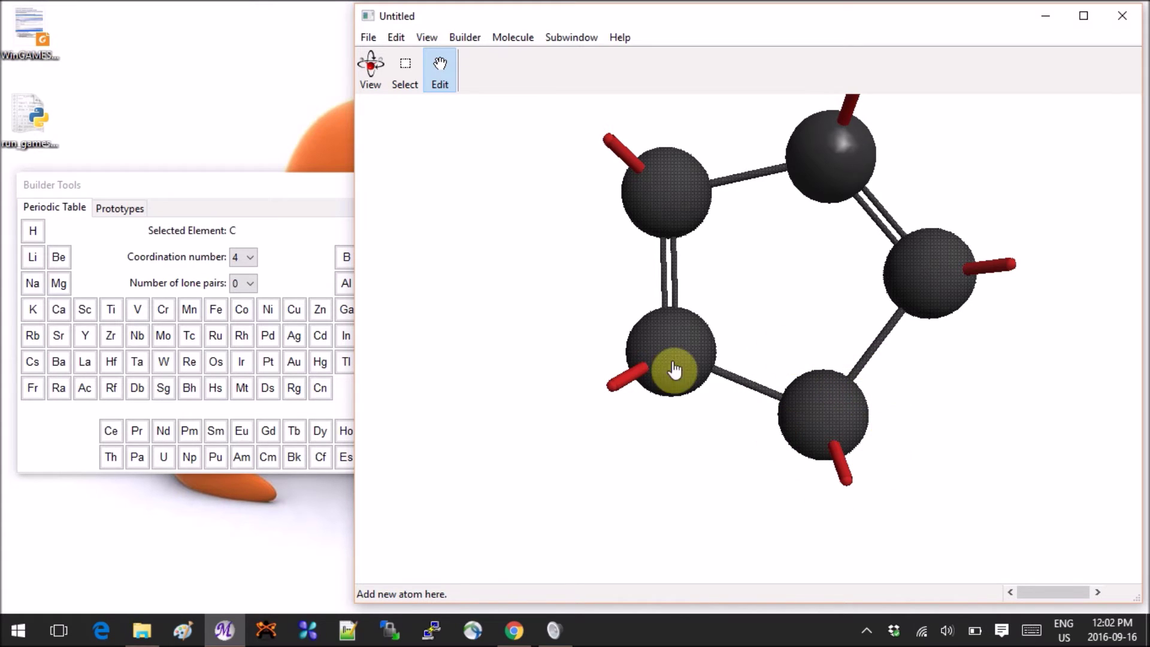
Select nitrogen and change the bottom ring carbon to N via its right-click menu
left_click(316, 186)
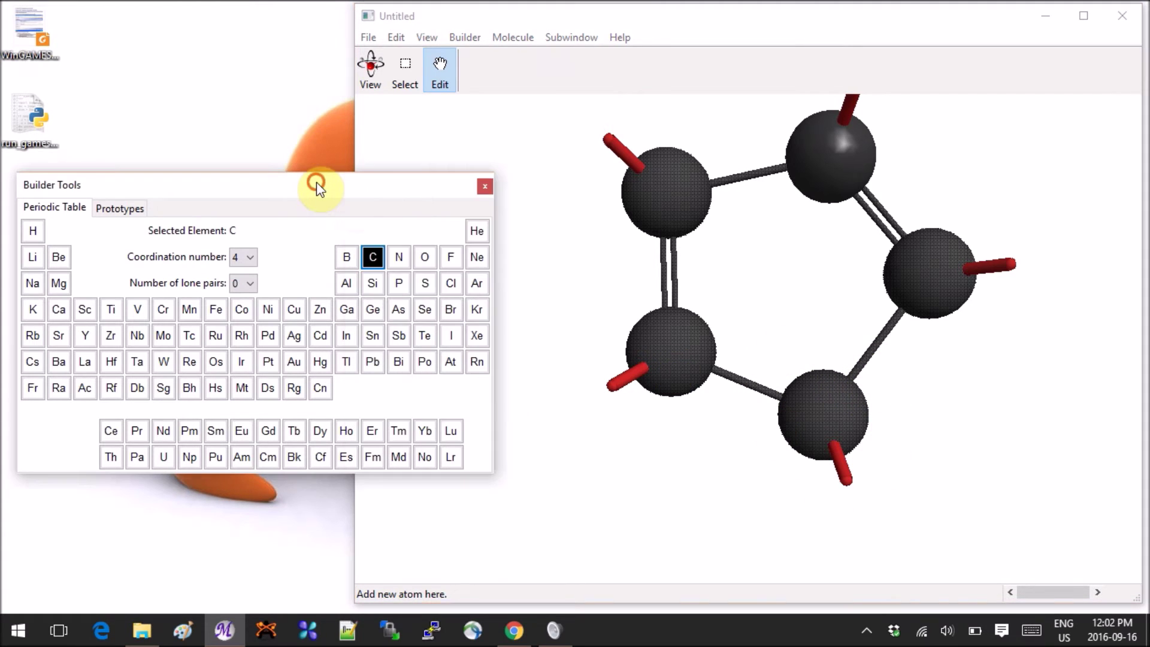
left_click(399, 259)
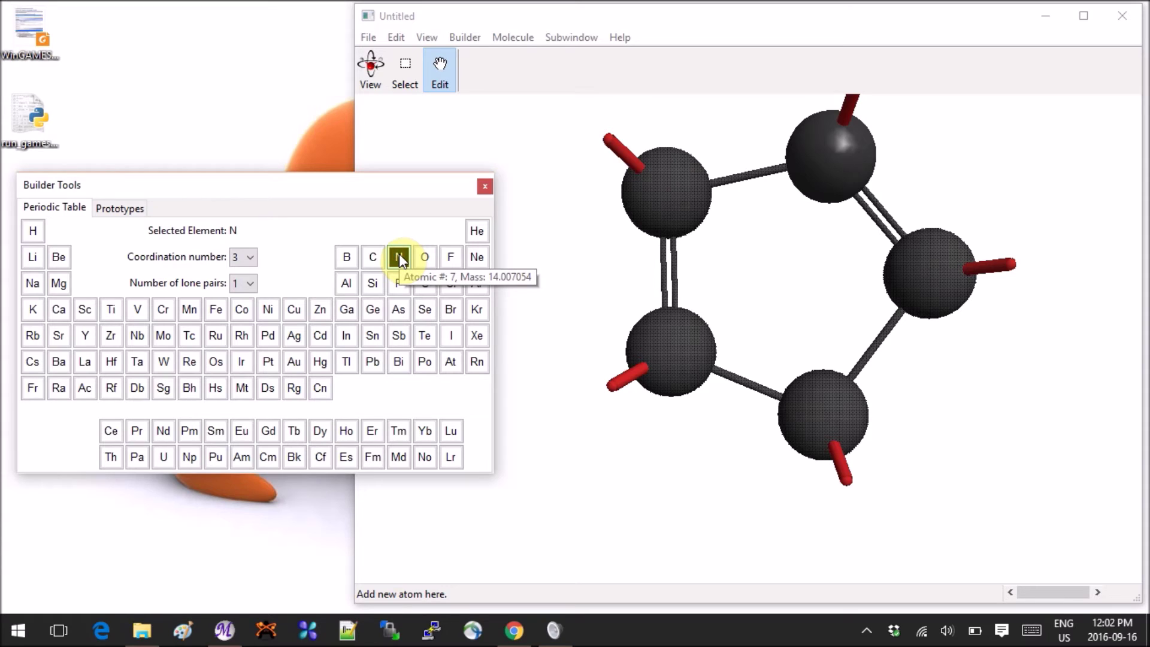
left_click(817, 405)
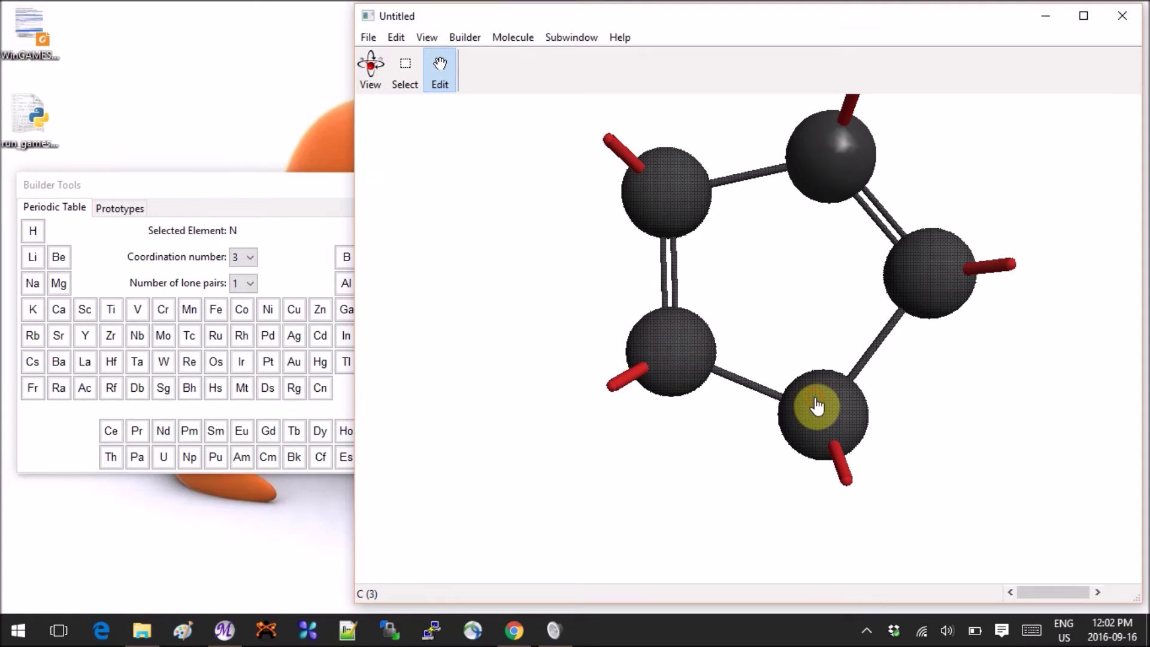
right_click(815, 397)
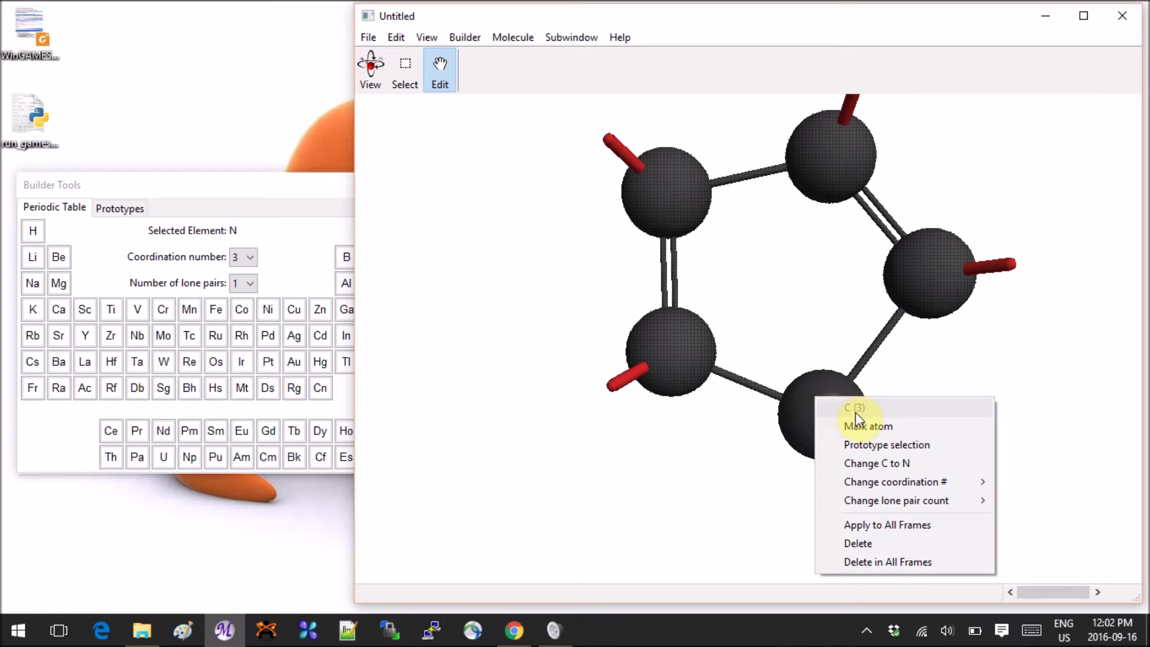
left_click(894, 464)
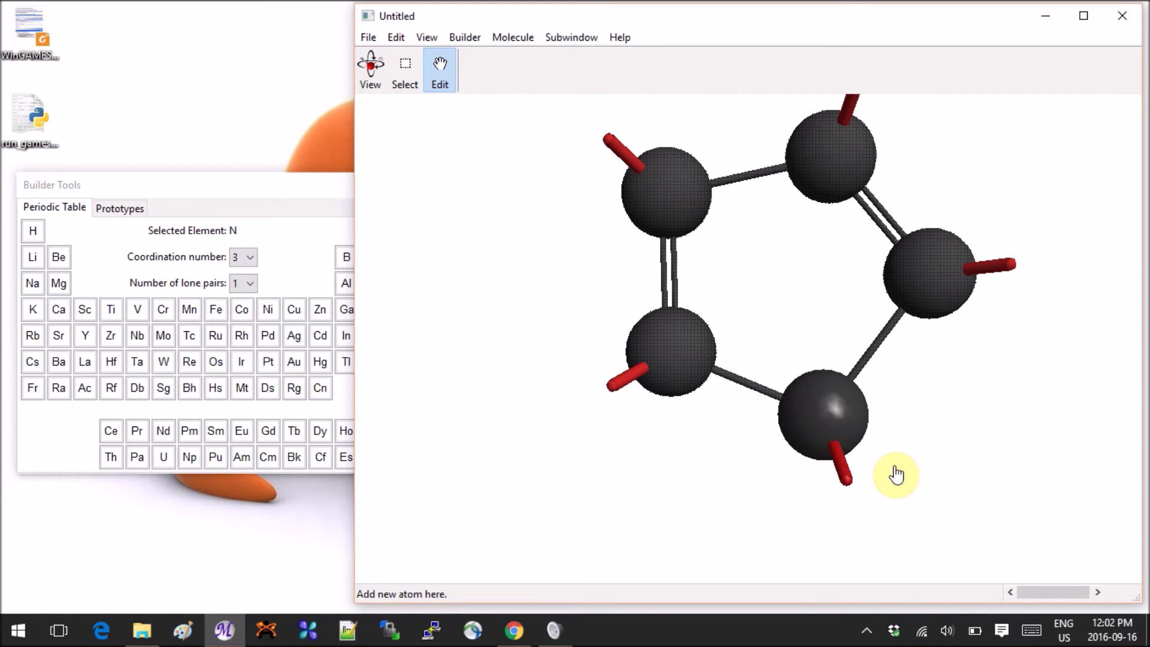
left_click(371, 64)
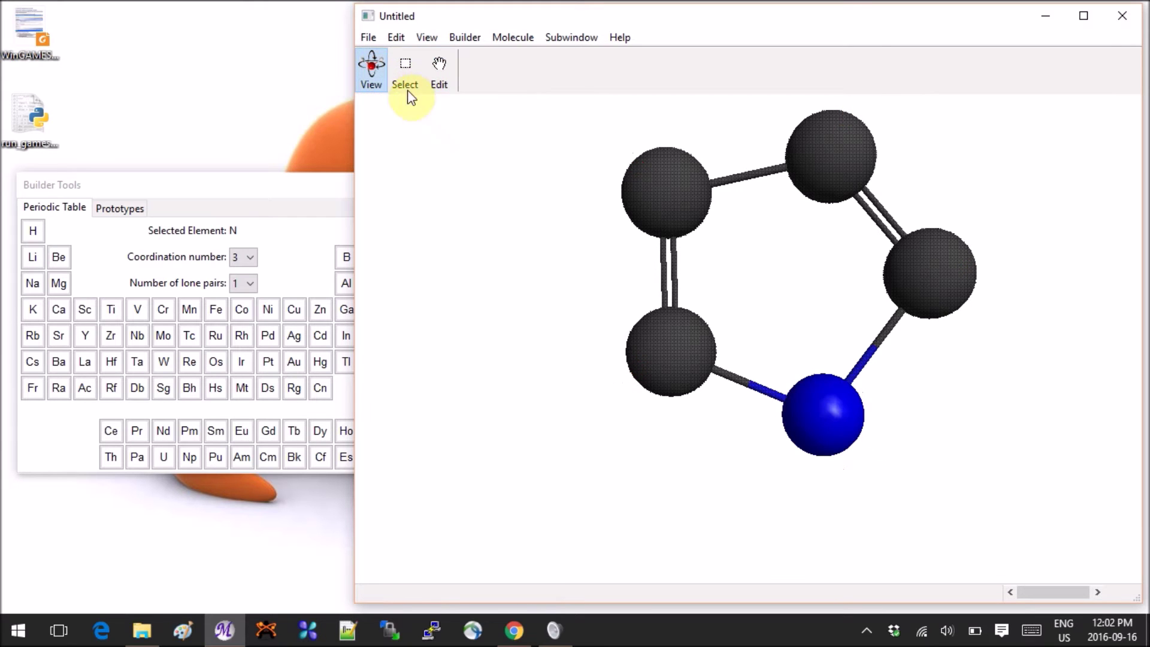
Rotate and pan the ring, then return to Edit mode so the carbons' open bonds show
left_click_drag(559, 160, 595, 192)
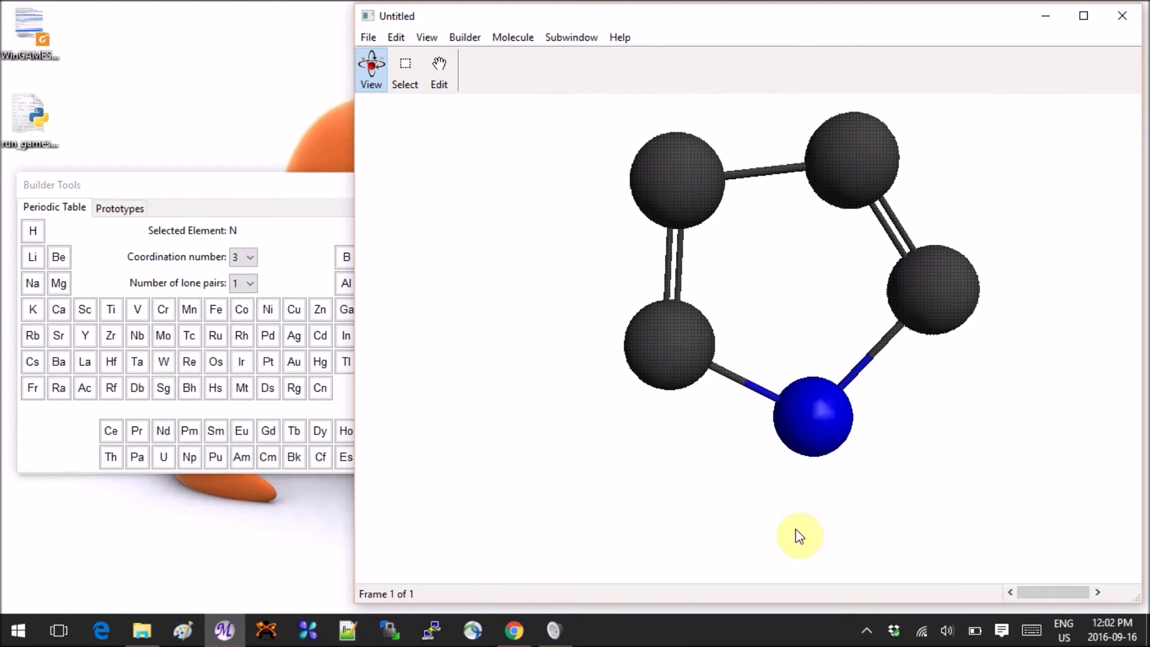
right_click_drag(936, 449, 901, 500)
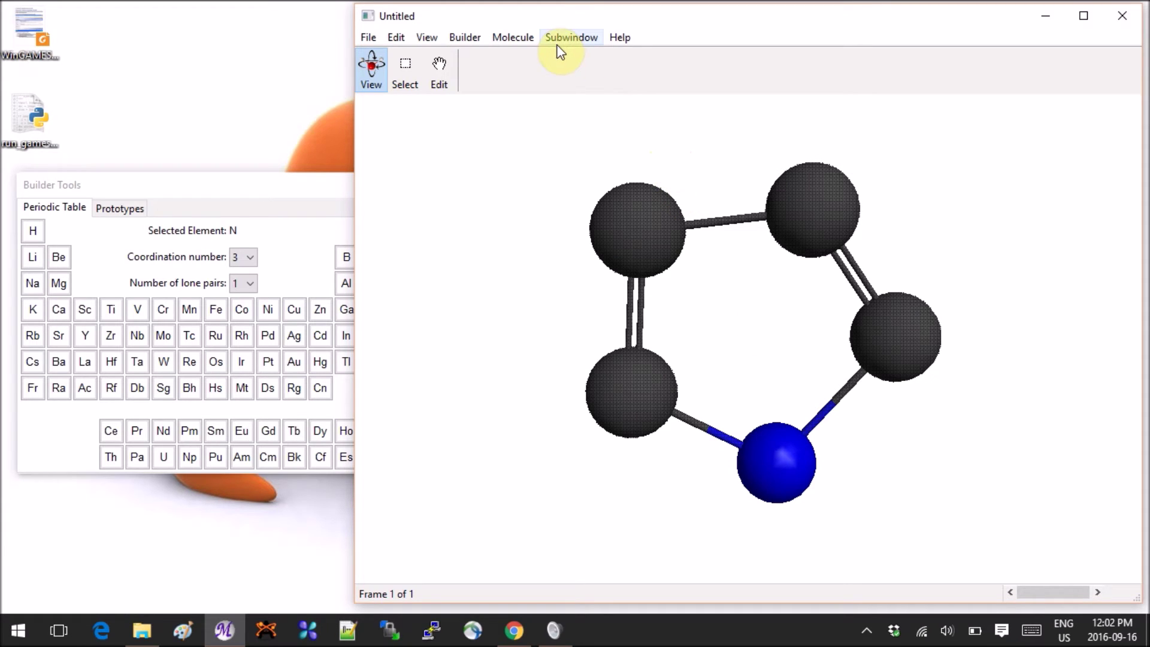
left_click(467, 38)
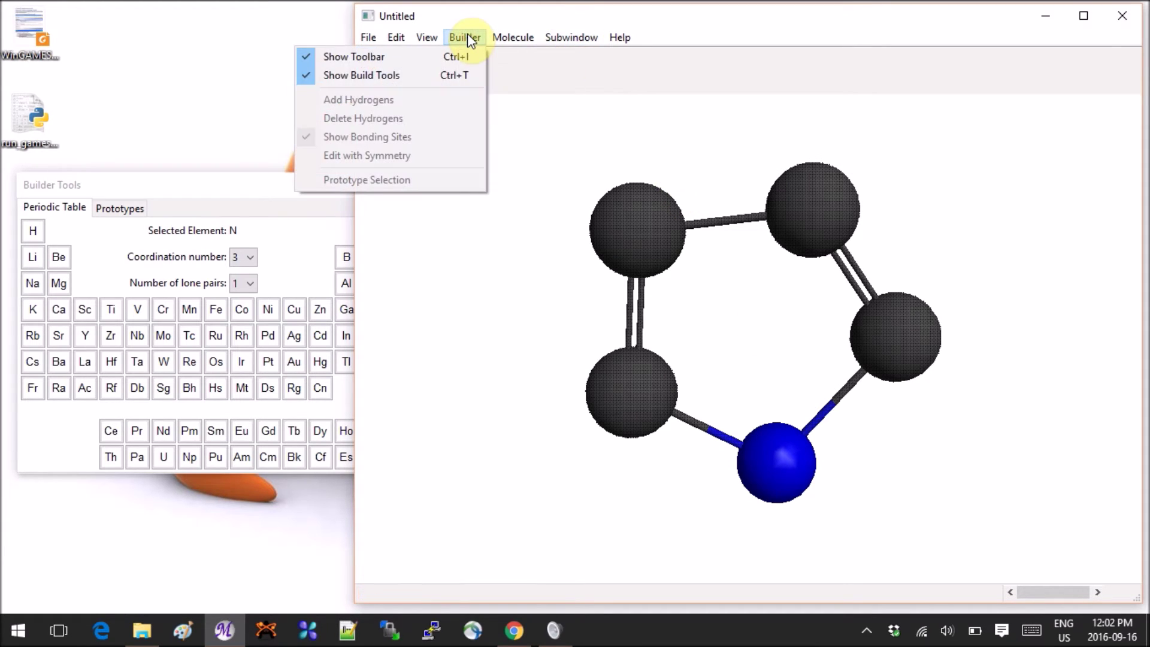
left_click(658, 60)
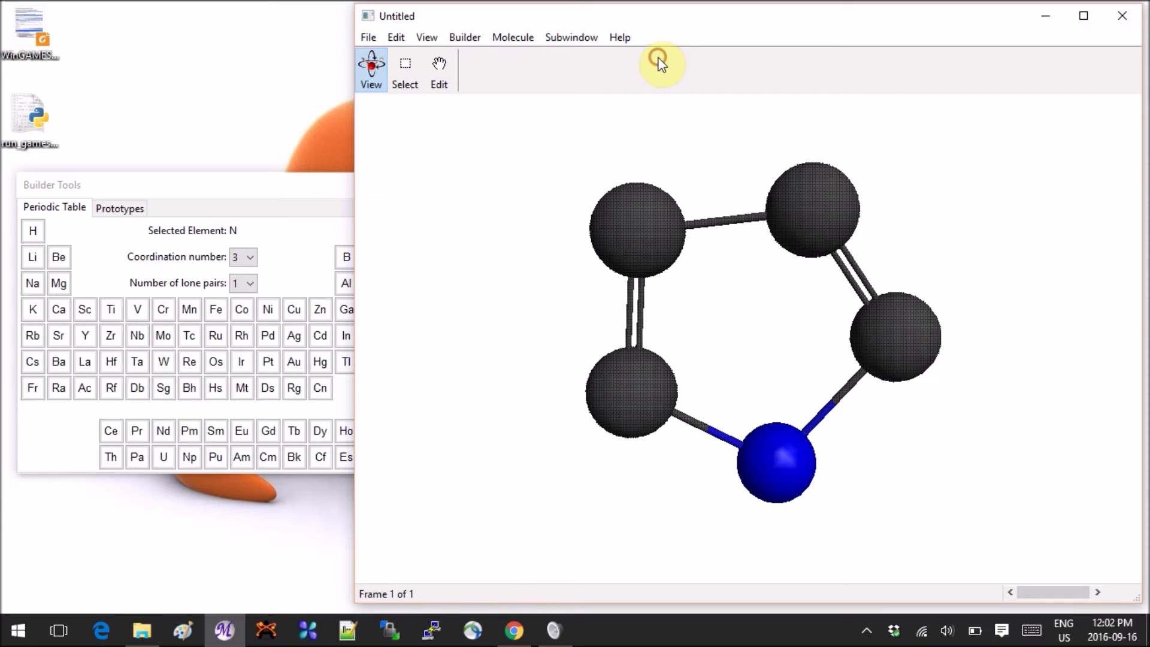
left_click(551, 176)
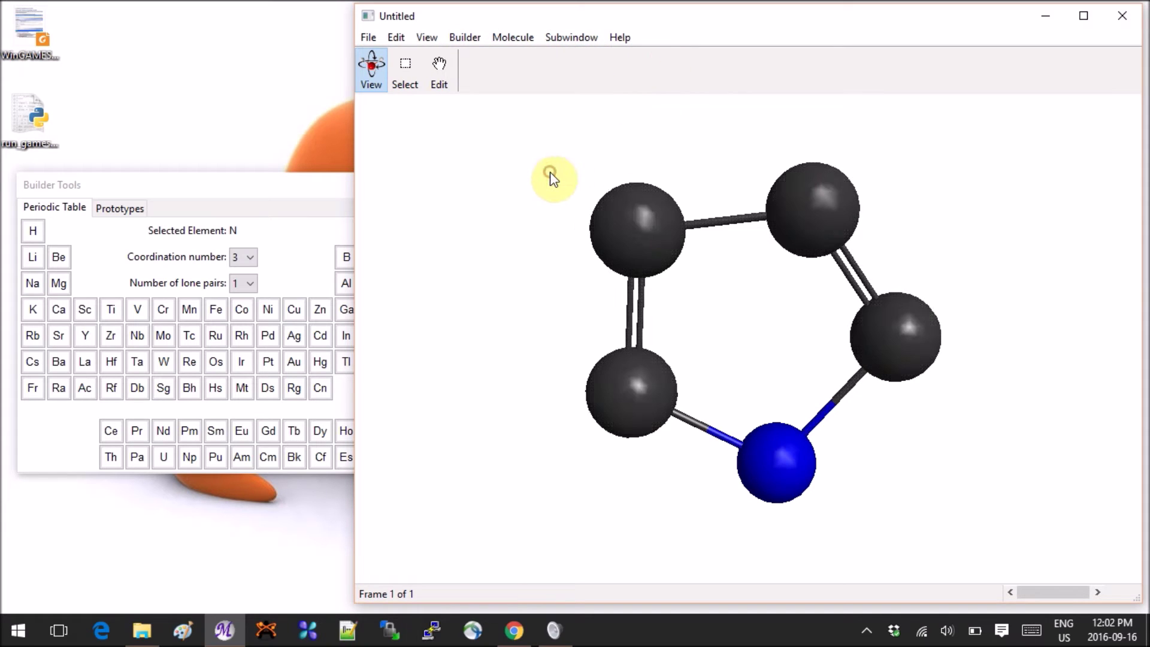
left_click(471, 38)
left_click(446, 84)
left_click(470, 37)
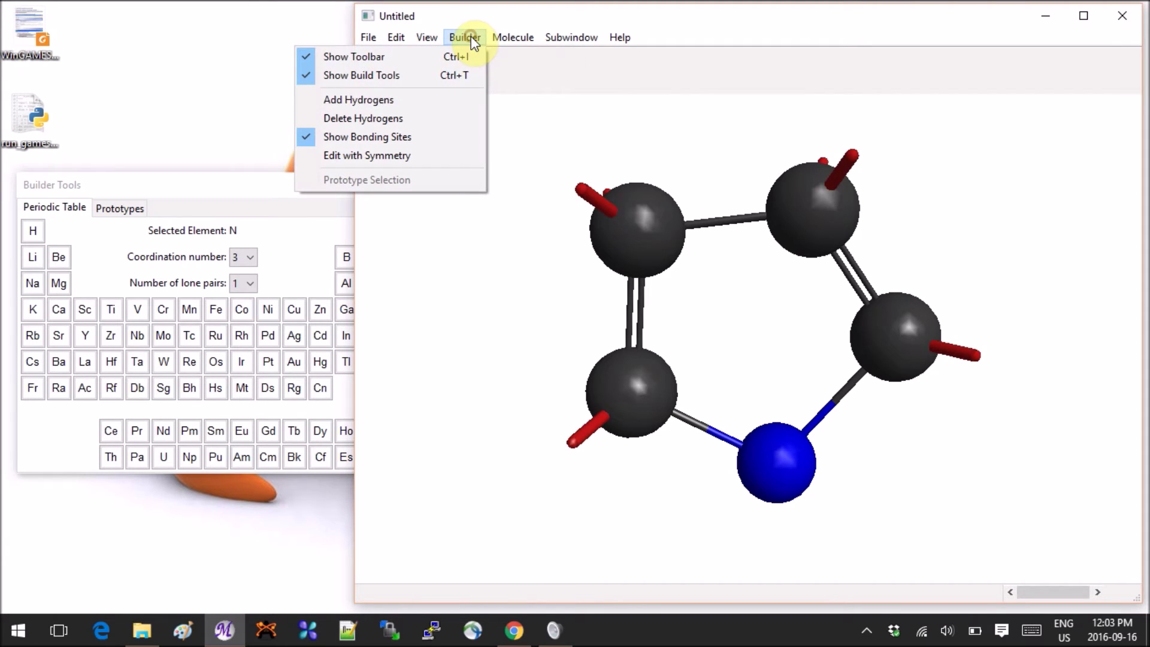
Fill every open bond site with hydrogen atoms and inspect the result
left_click(419, 100)
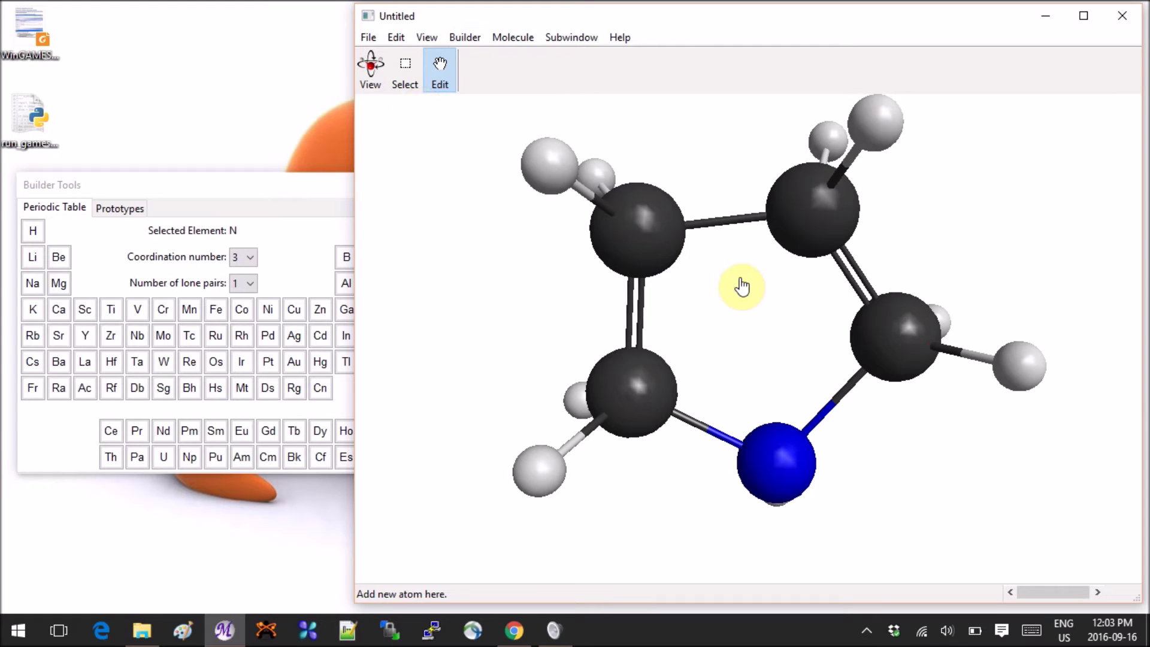
left_click(371, 64)
left_click_drag(693, 283, 692, 267)
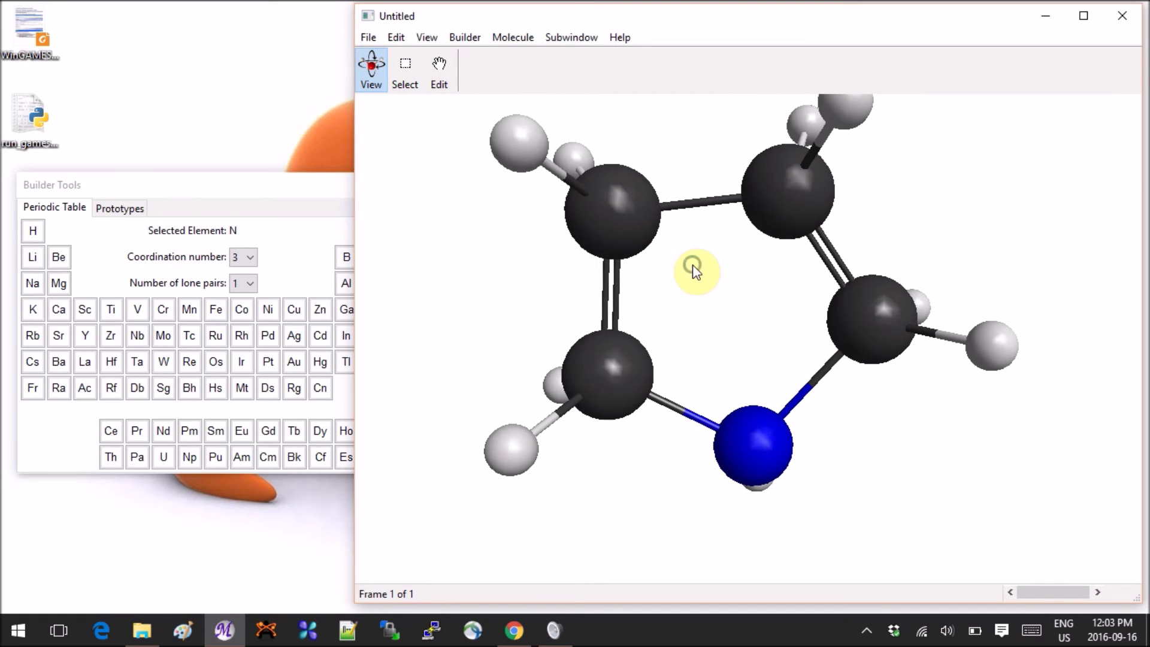
Maximize the molecule window, zoom out, and rotate the ring to face the viewer
double_click(784, 15)
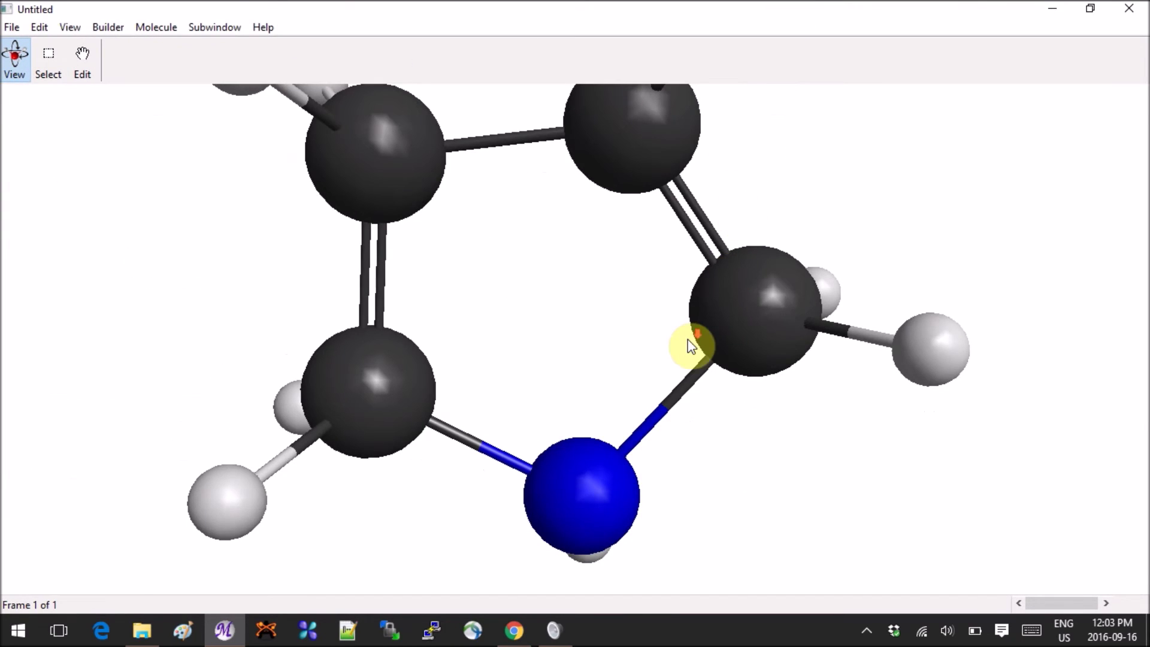
scroll(690, 345, "down", 6)
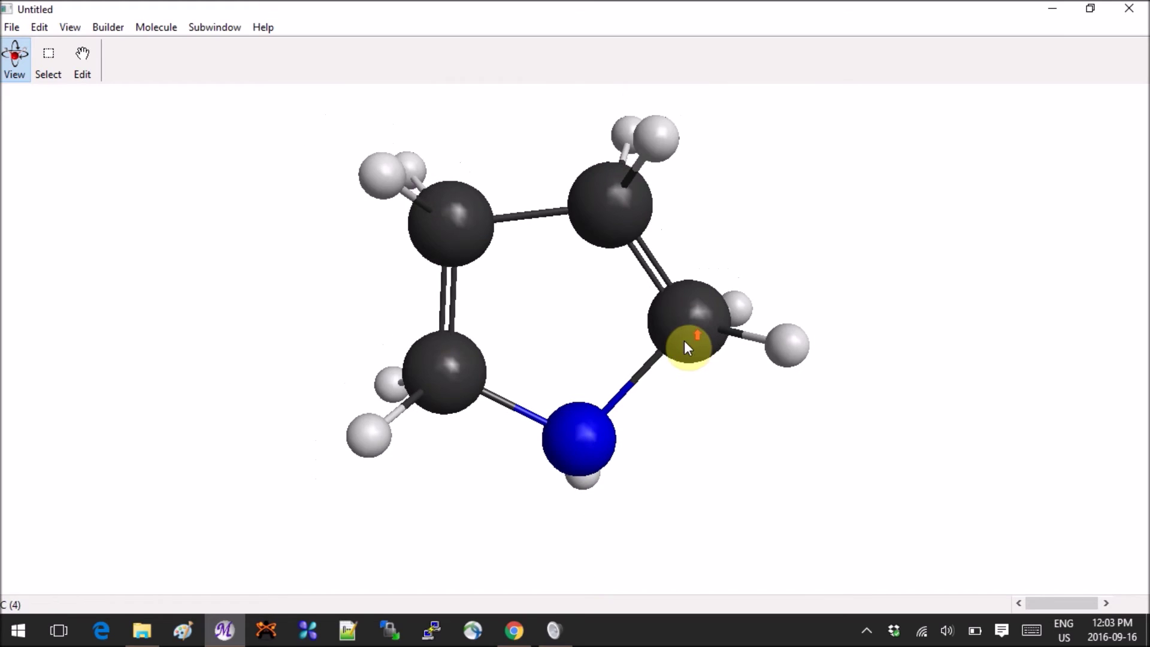
scroll(684, 342, "down", 2)
middle_click_drag(827, 249, 755, 276)
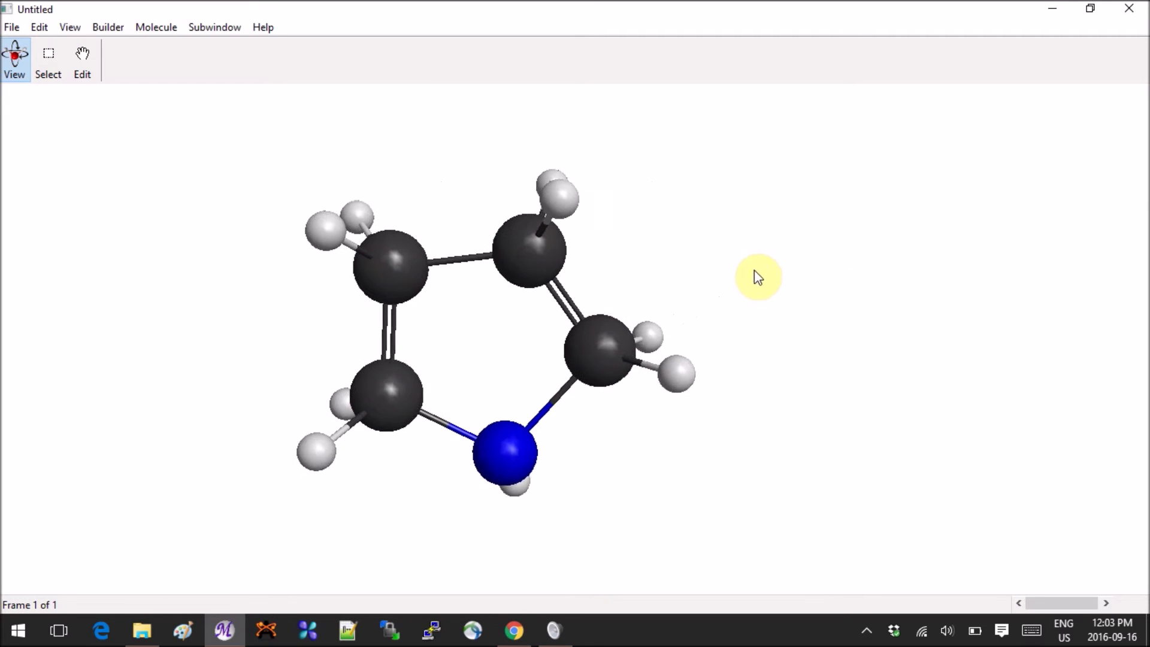
left_click_drag(775, 274, 575, 141)
left_click_drag(495, 403, 674, 510)
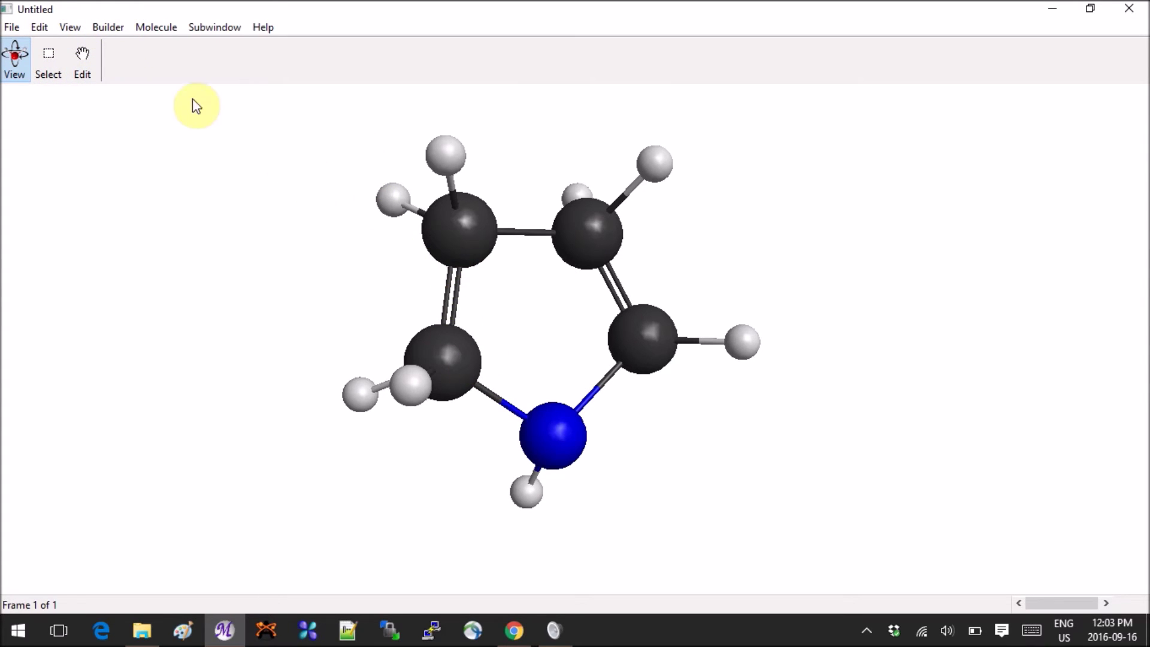
Delete the extra hydrogens on the upper-left, lower-left and upper-right carbons
left_click(391, 199)
right_click(392, 201)
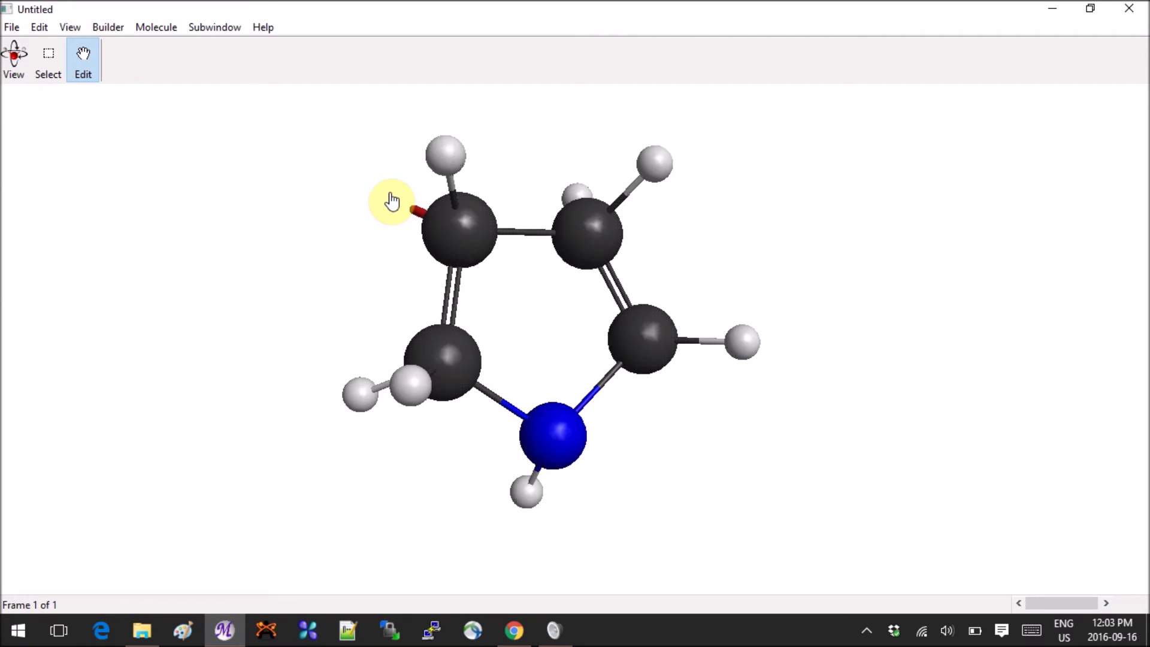
right_click(355, 397)
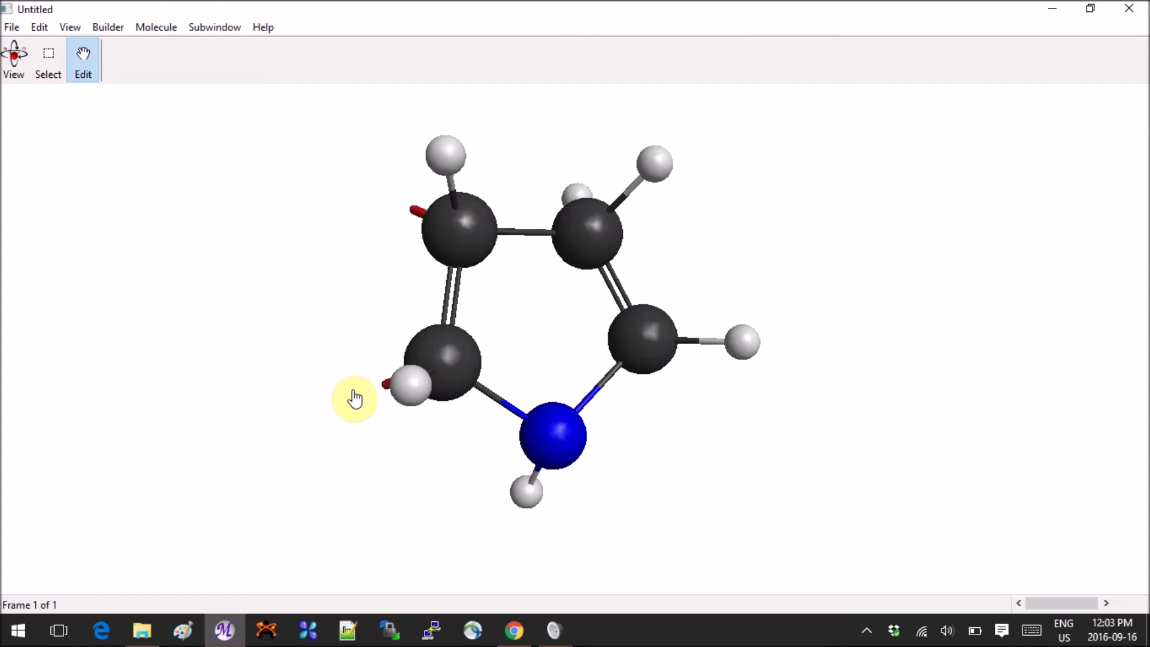
right_click(656, 162)
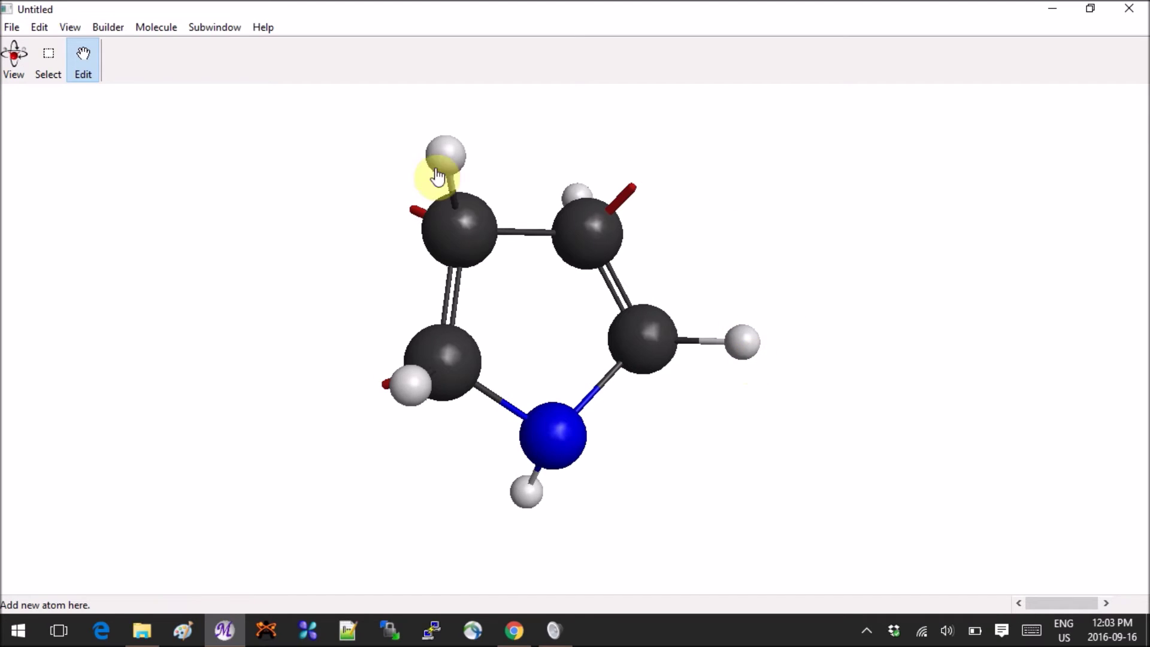
Rotate to expose and delete the last extra hydrogen on the right-hand carbon
left_click(16, 58)
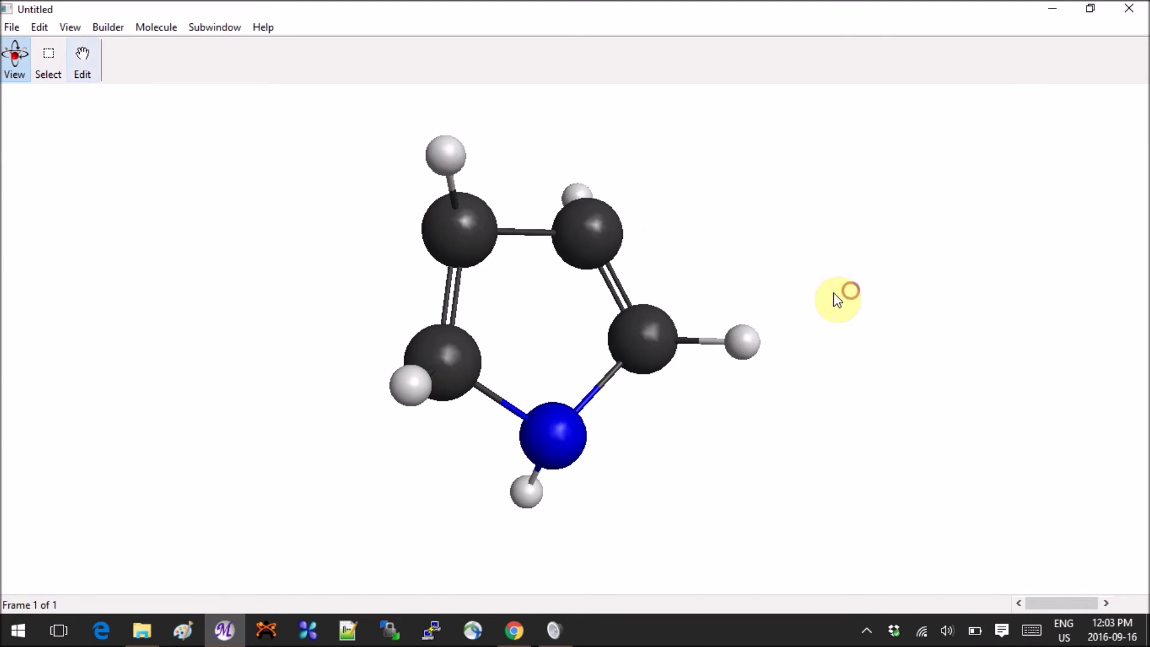
left_click_drag(838, 298, 397, 454)
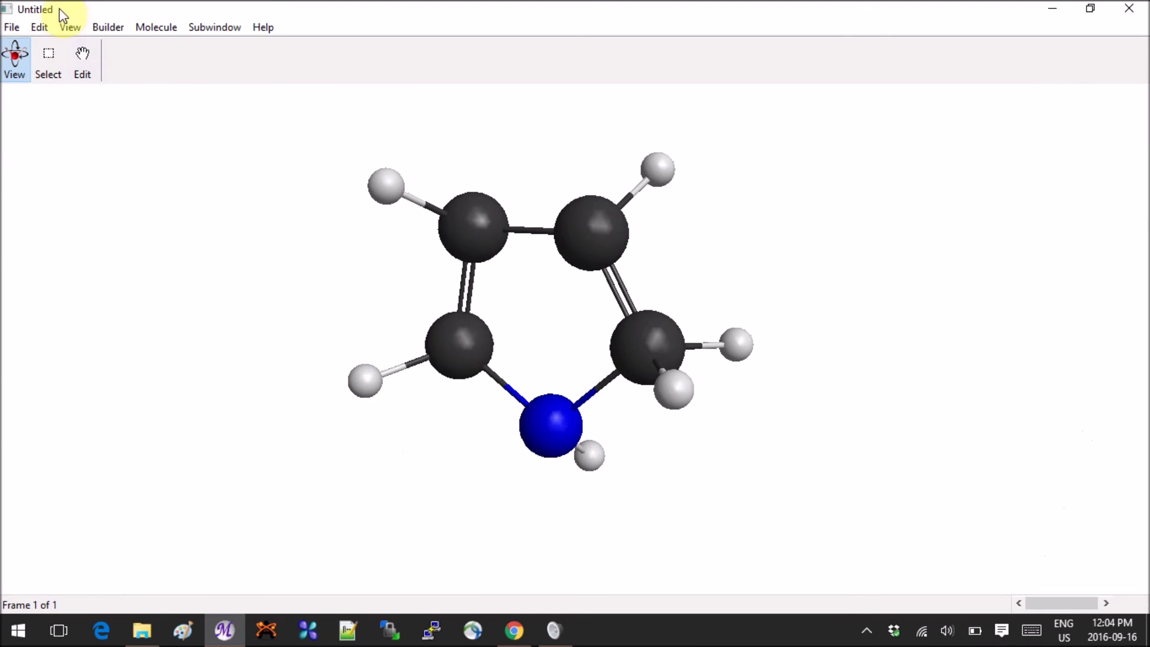
left_click(78, 57)
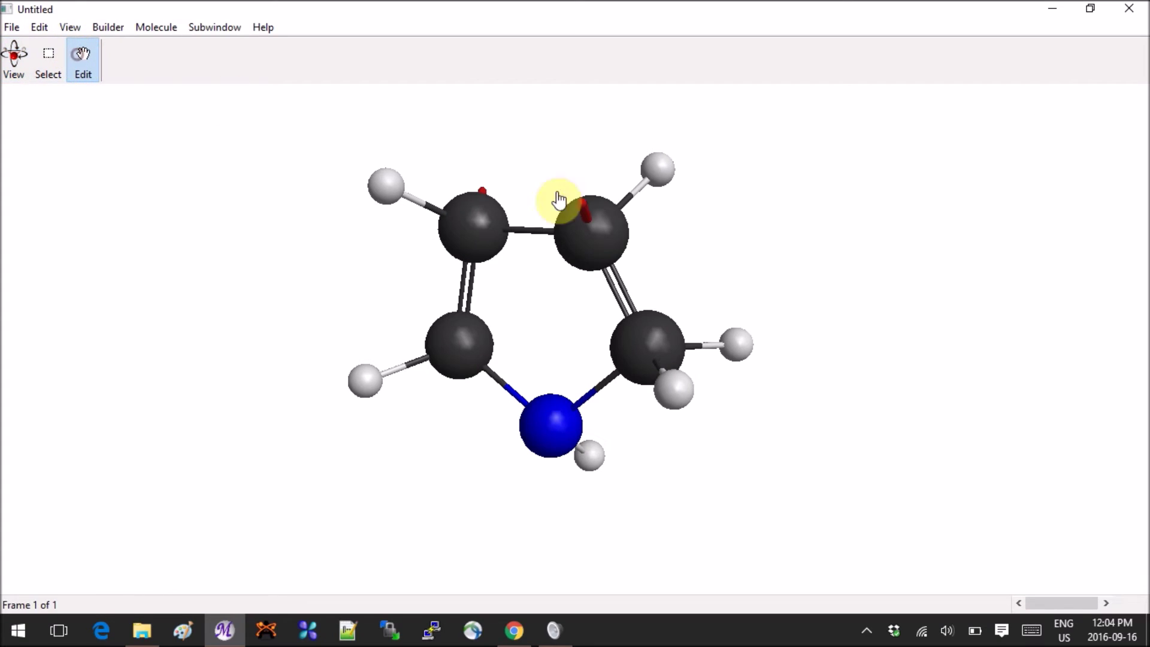
left_click(740, 355)
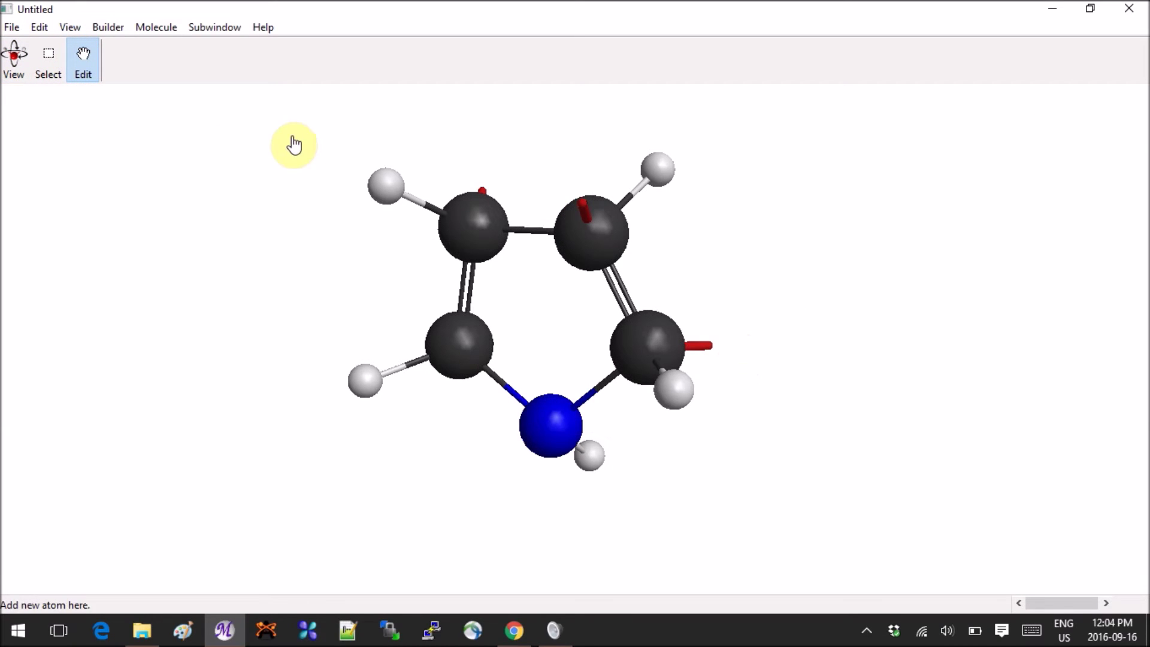
left_click(15, 60)
left_click_drag(365, 374, 306, 346)
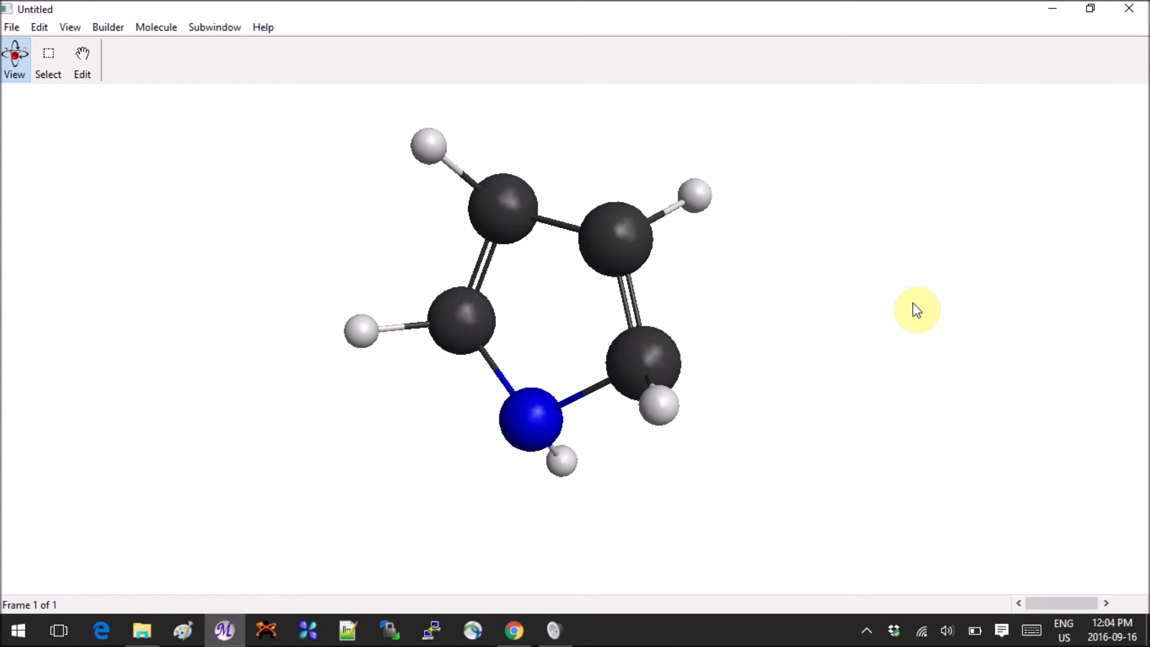
left_click_drag(915, 308, 847, 227)
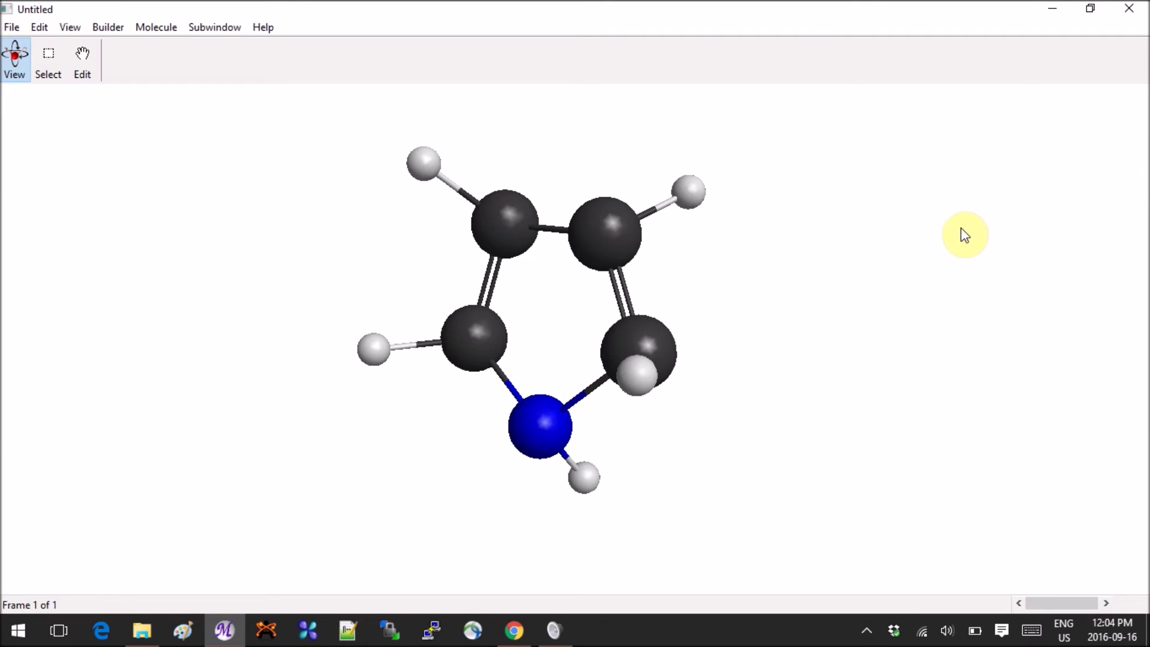
left_click_drag(963, 233, 635, 297)
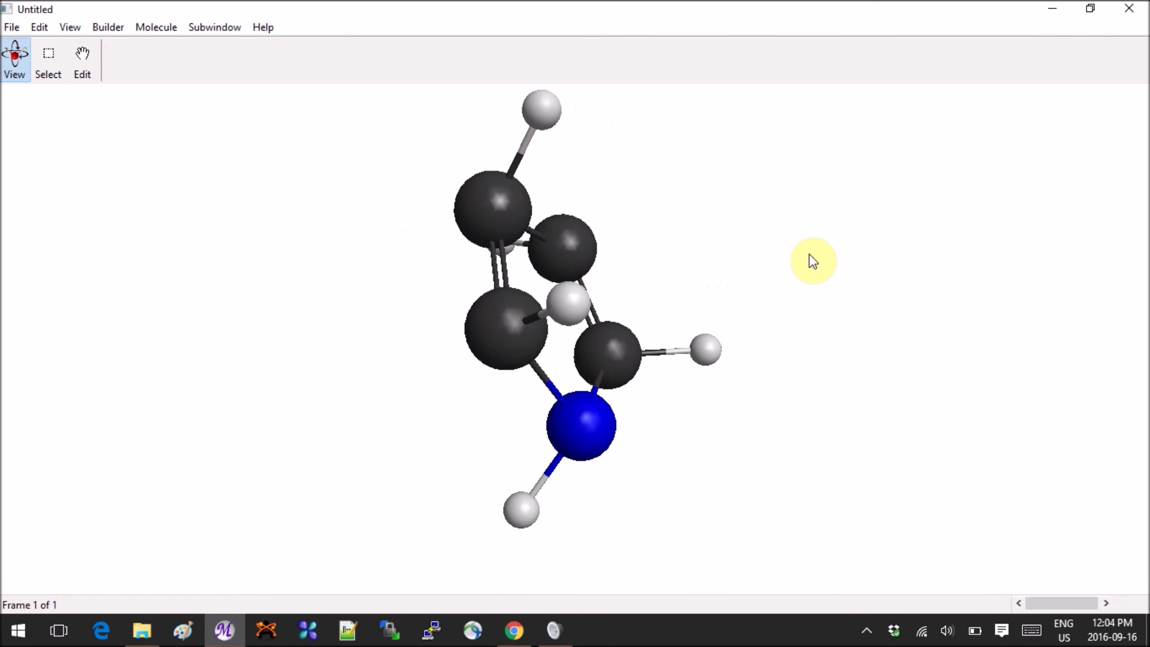
left_click(741, 264)
left_click_drag(583, 263, 1012, 239)
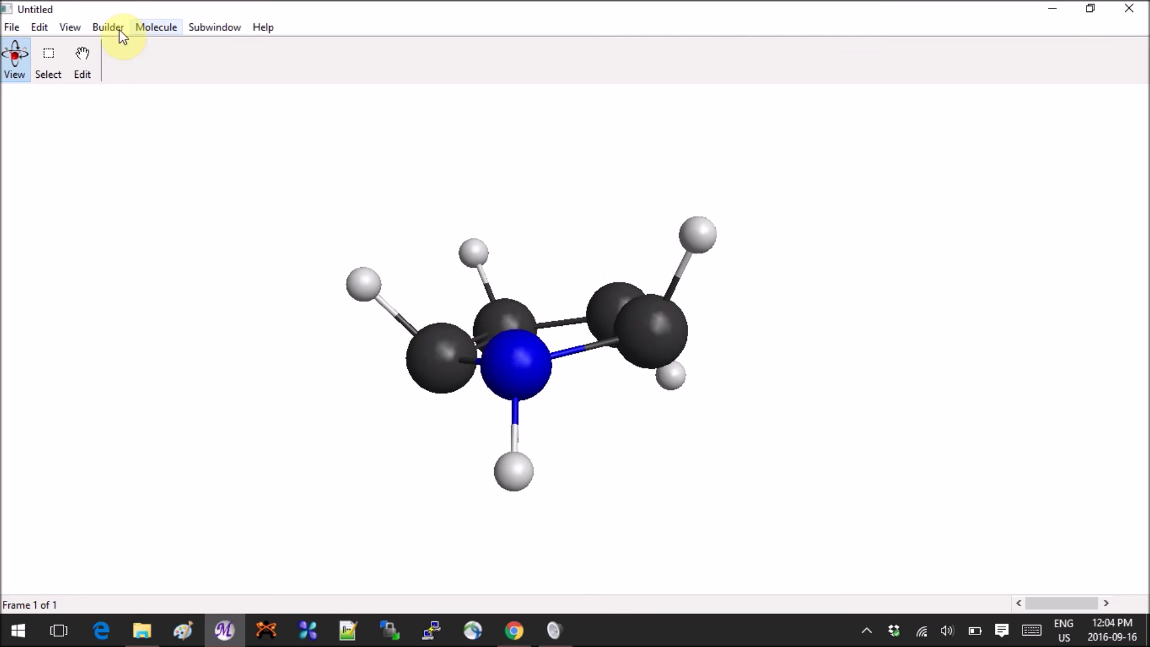
Open Subwindow > Input Builder and switch the Basis Set from MINI to 6-31G
left_click(202, 28)
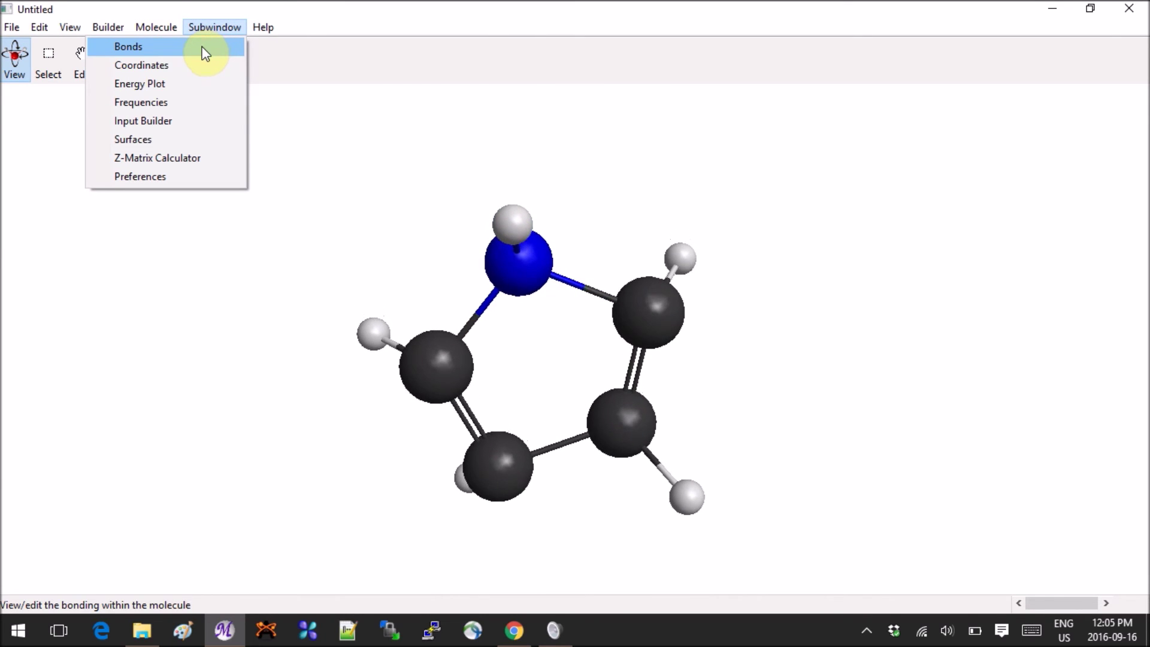
left_click(186, 122)
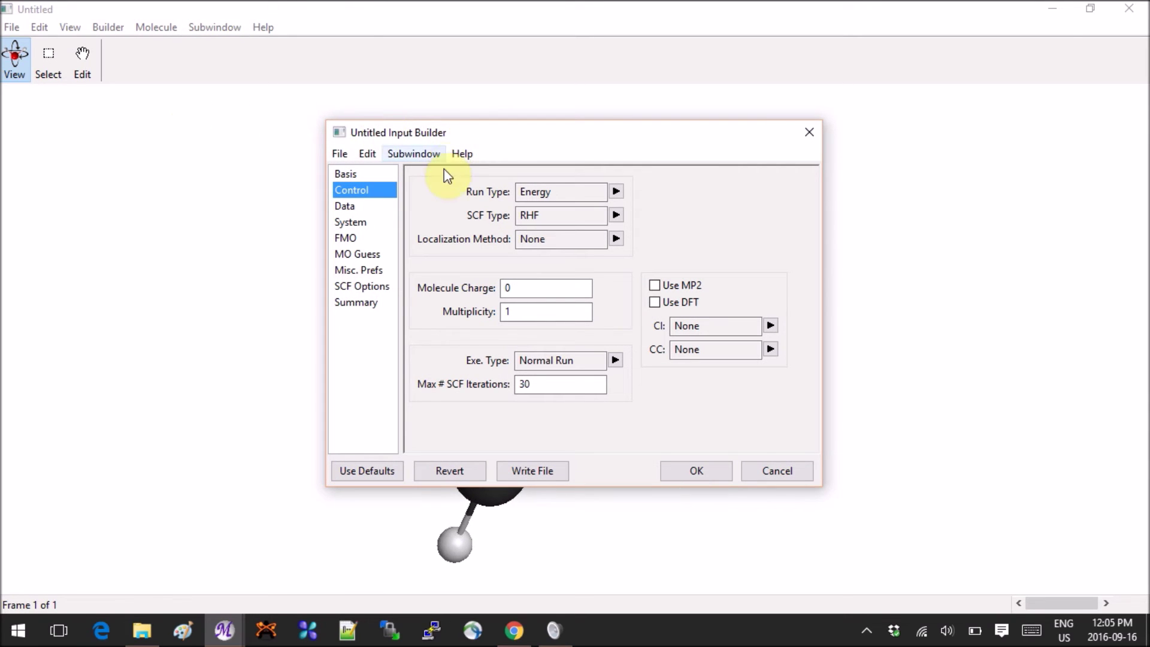
left_click(344, 174)
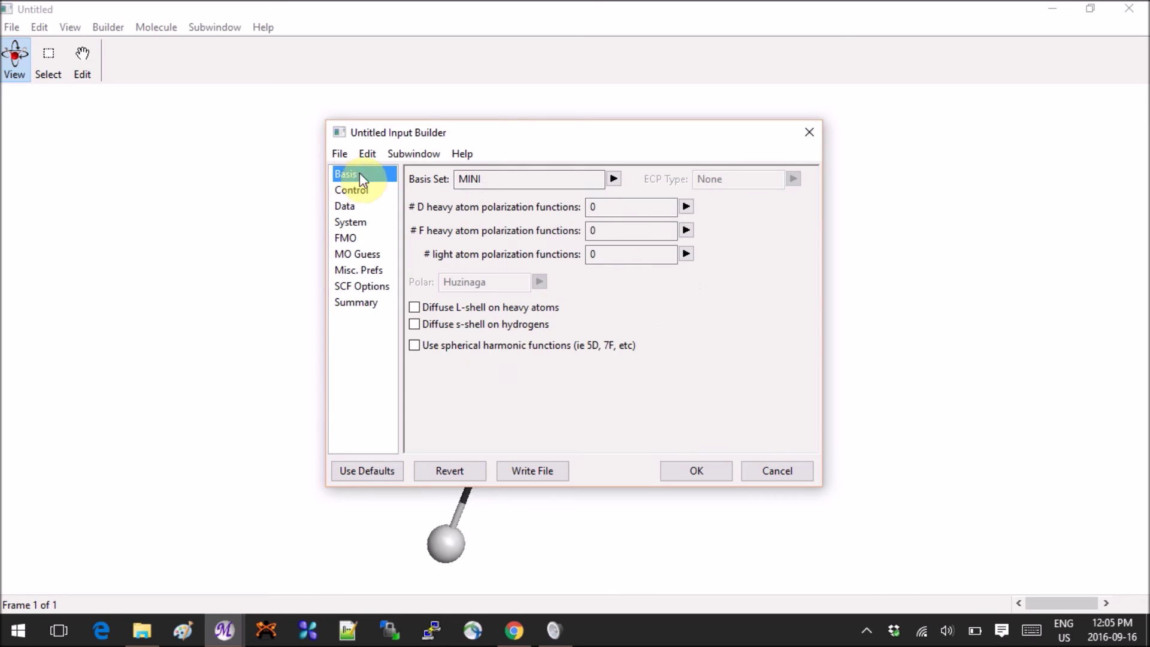
left_click(612, 179)
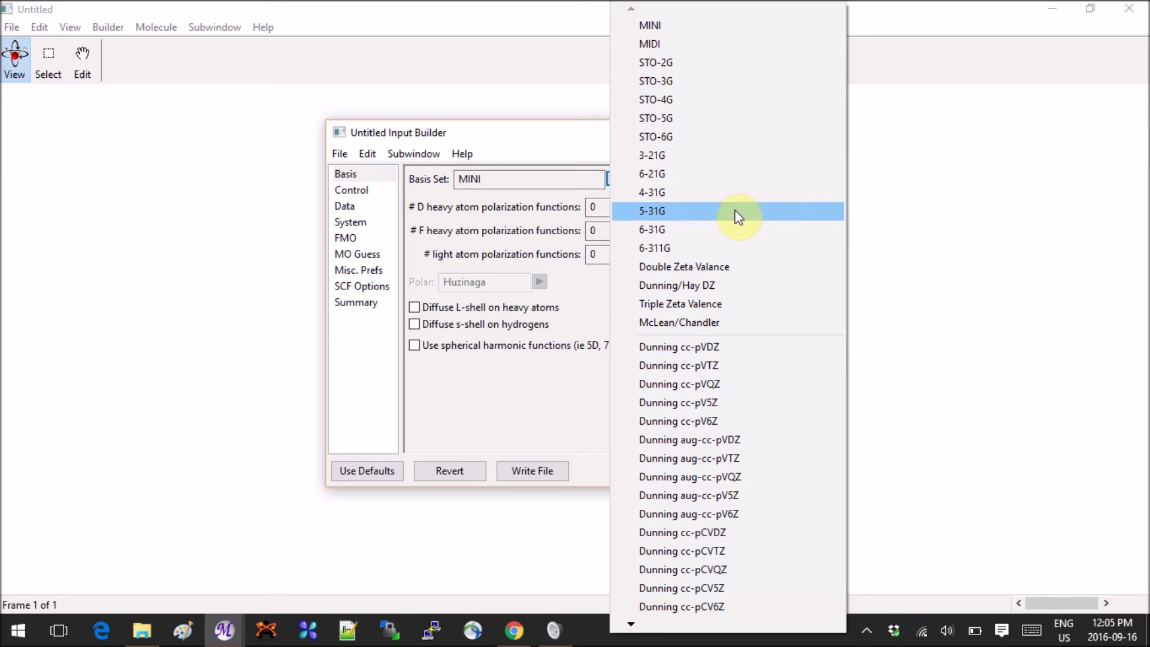
left_click(736, 235)
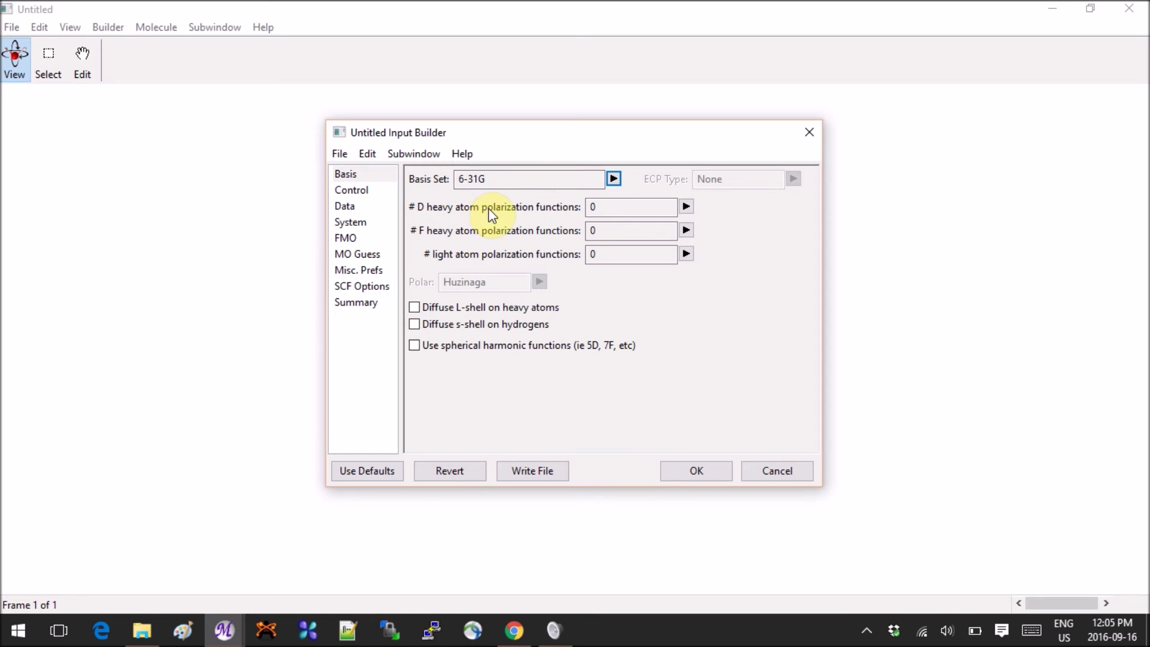
Set Run Type to Optimization, tick Use DFT, and show the Data page
left_click(368, 191)
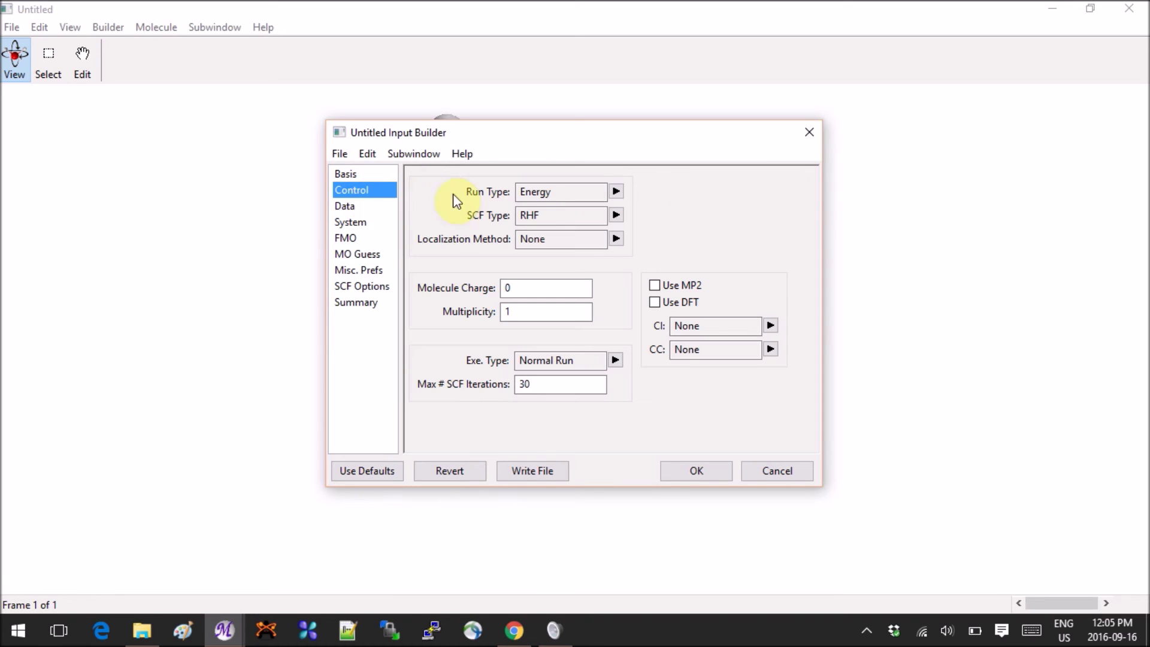
left_click(616, 192)
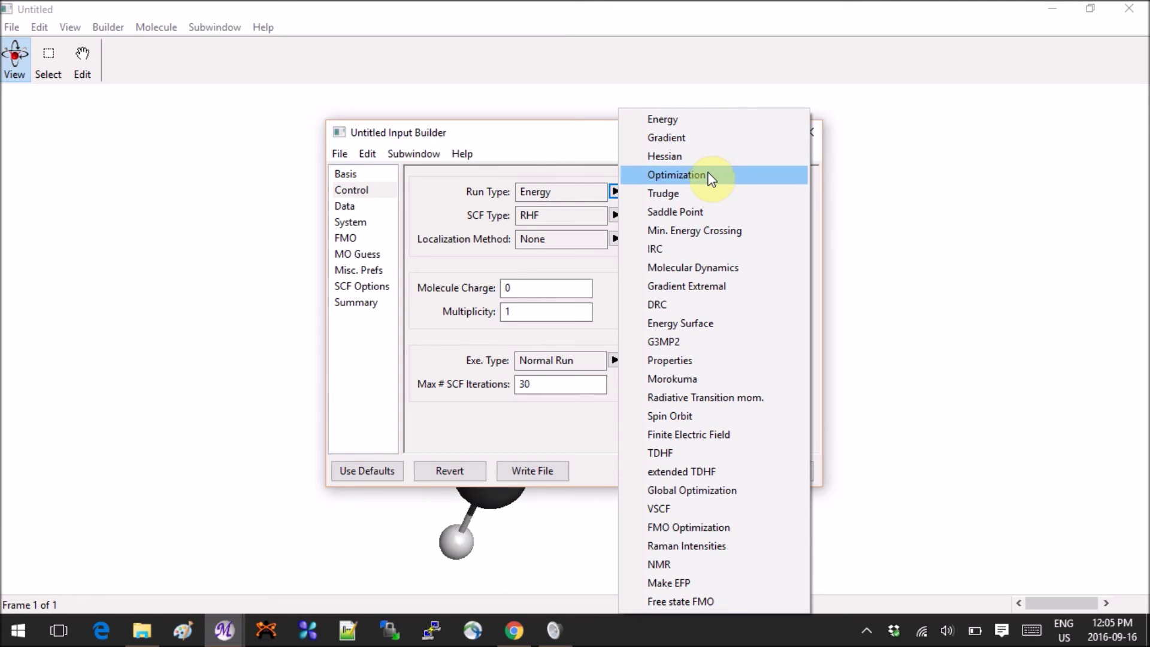
left_click(707, 174)
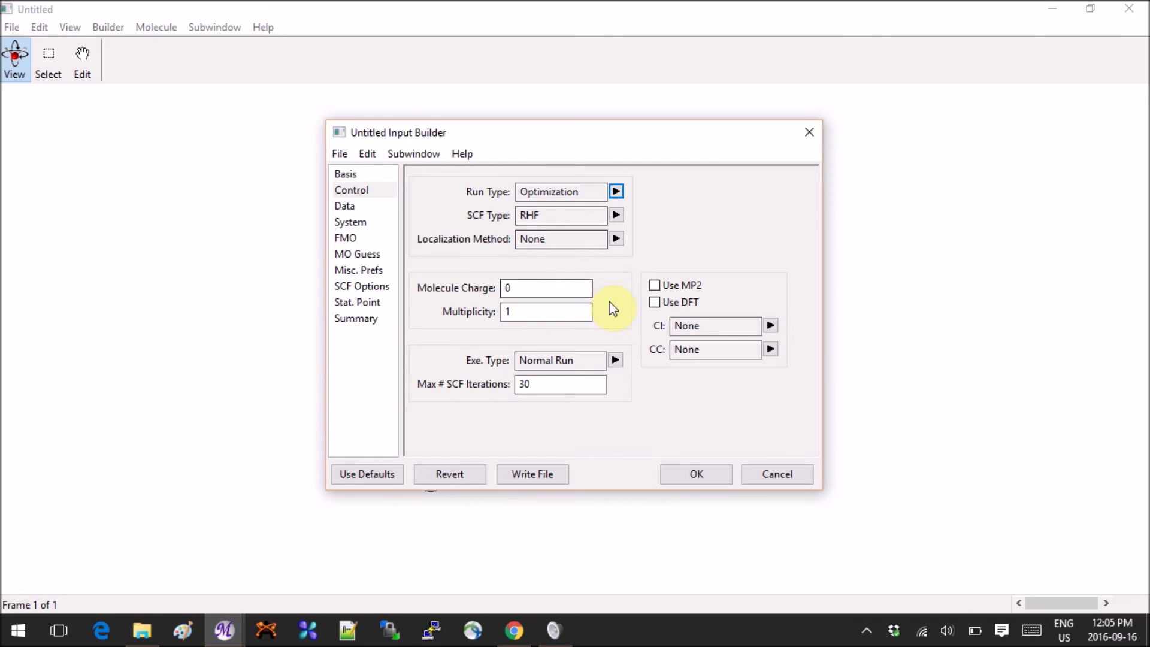
left_click(655, 303)
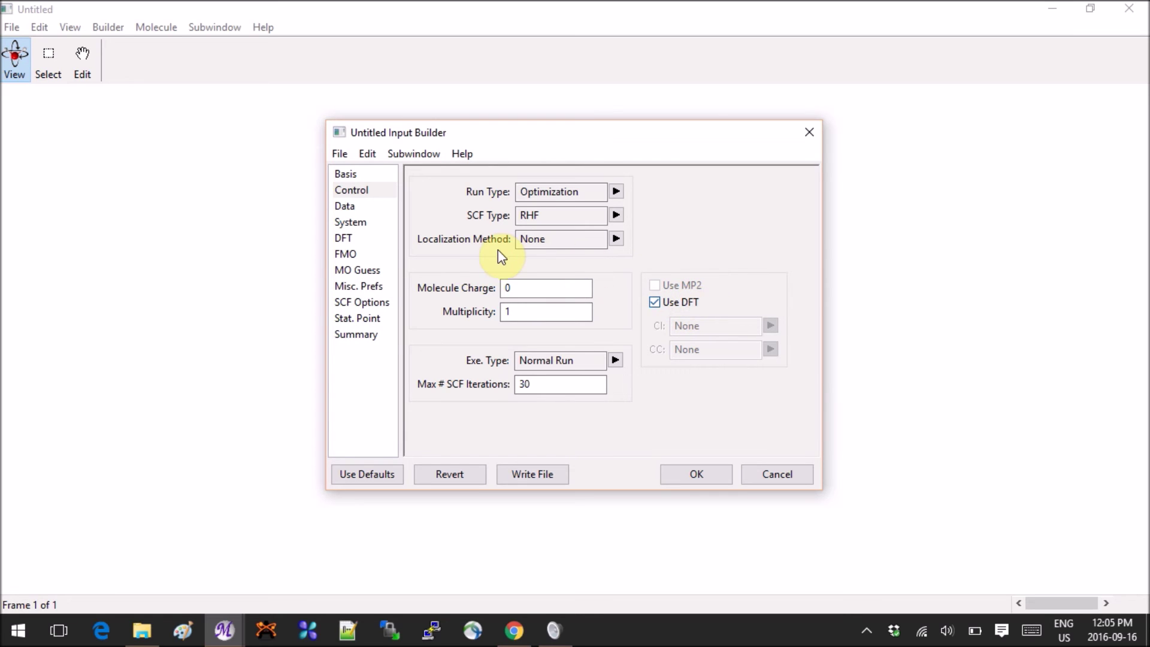
left_click(363, 207)
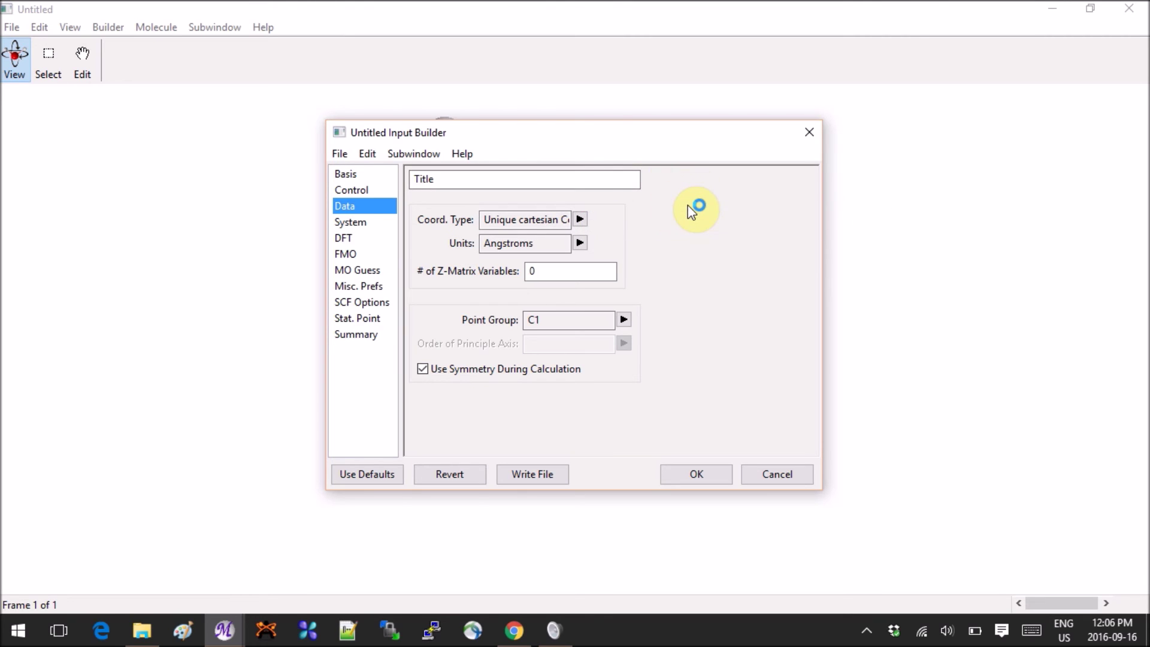
Set the DFT functional to B3LYP and start saving the GAMESS input file
left_click(355, 223)
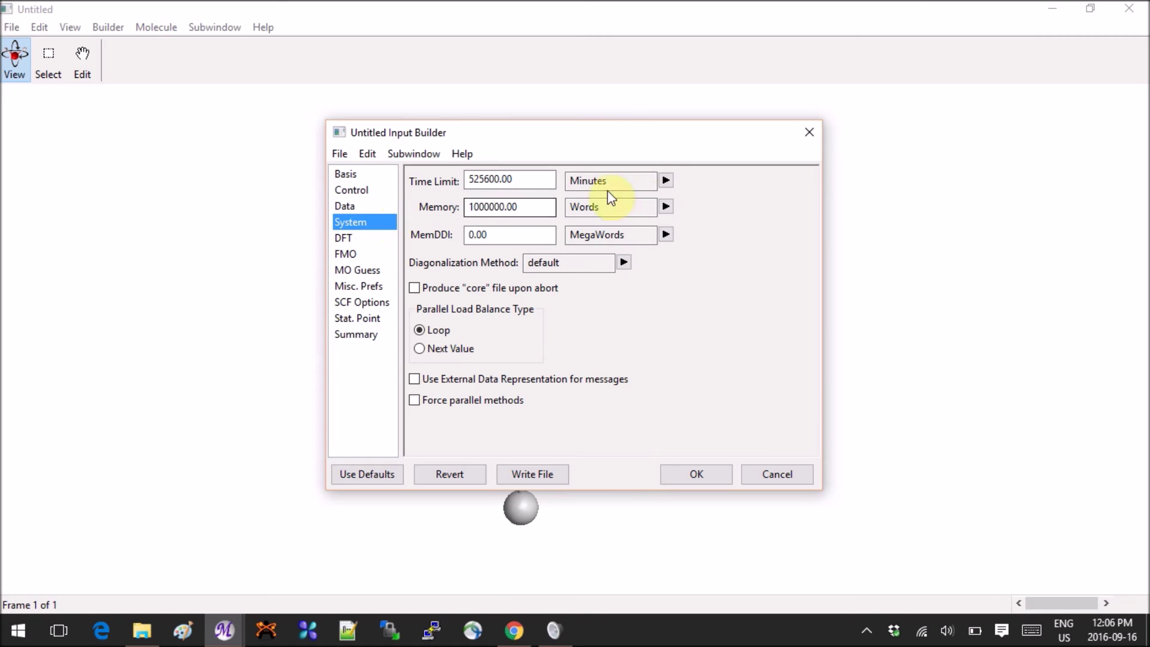
left_click(358, 239)
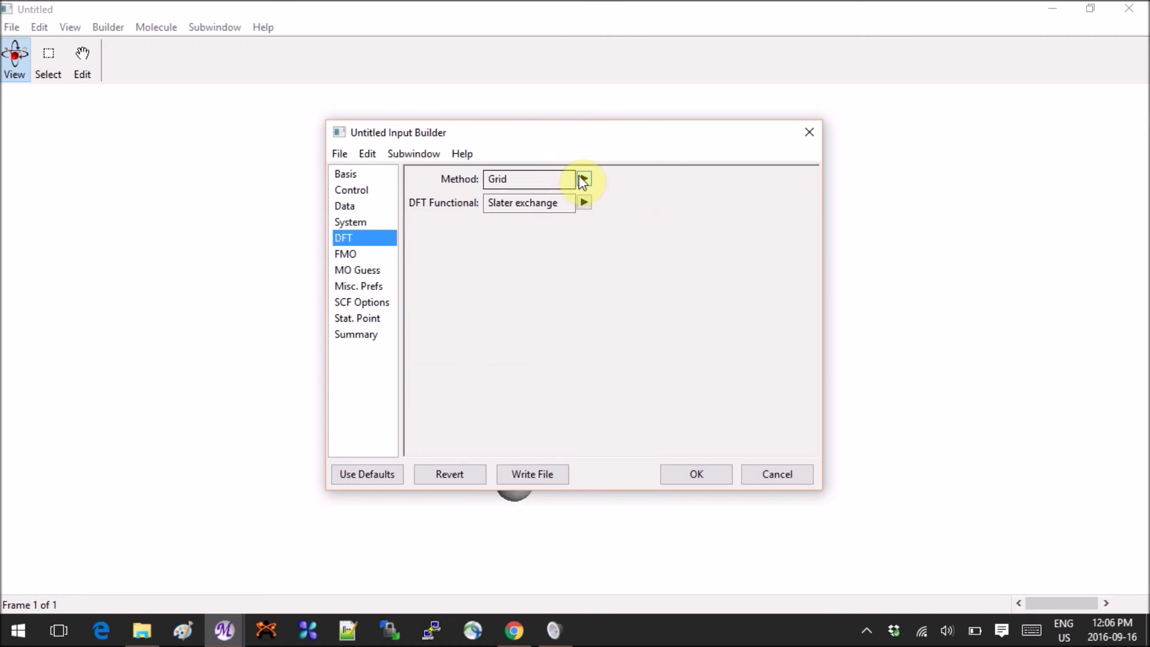
left_click(584, 202)
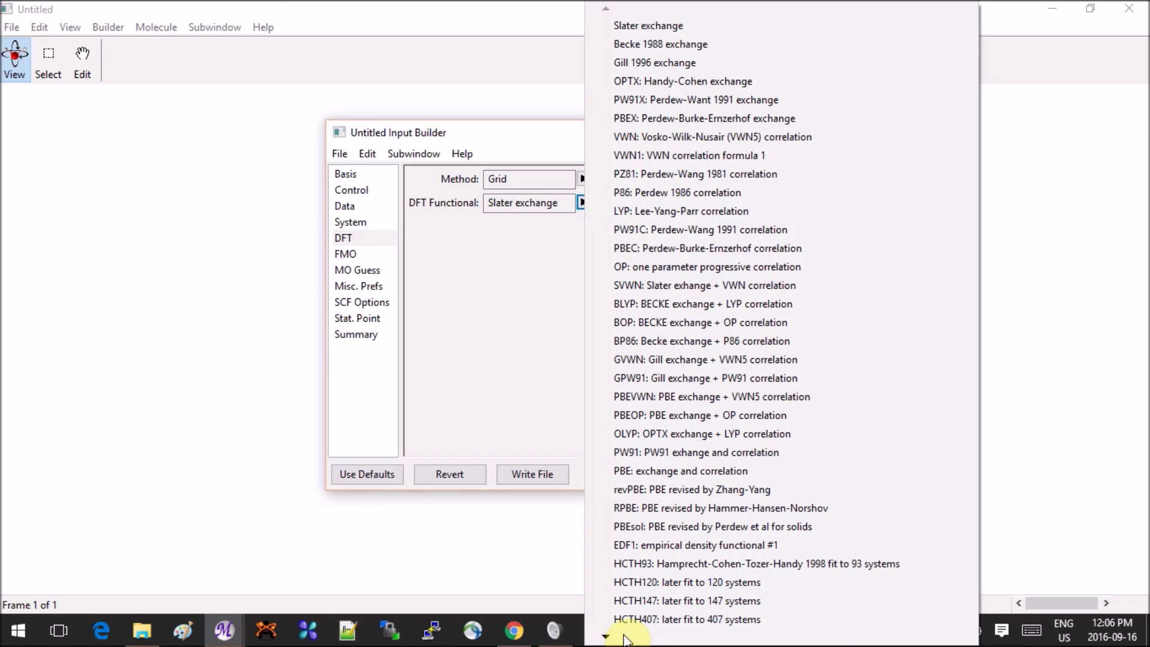
mouse_move(623, 638)
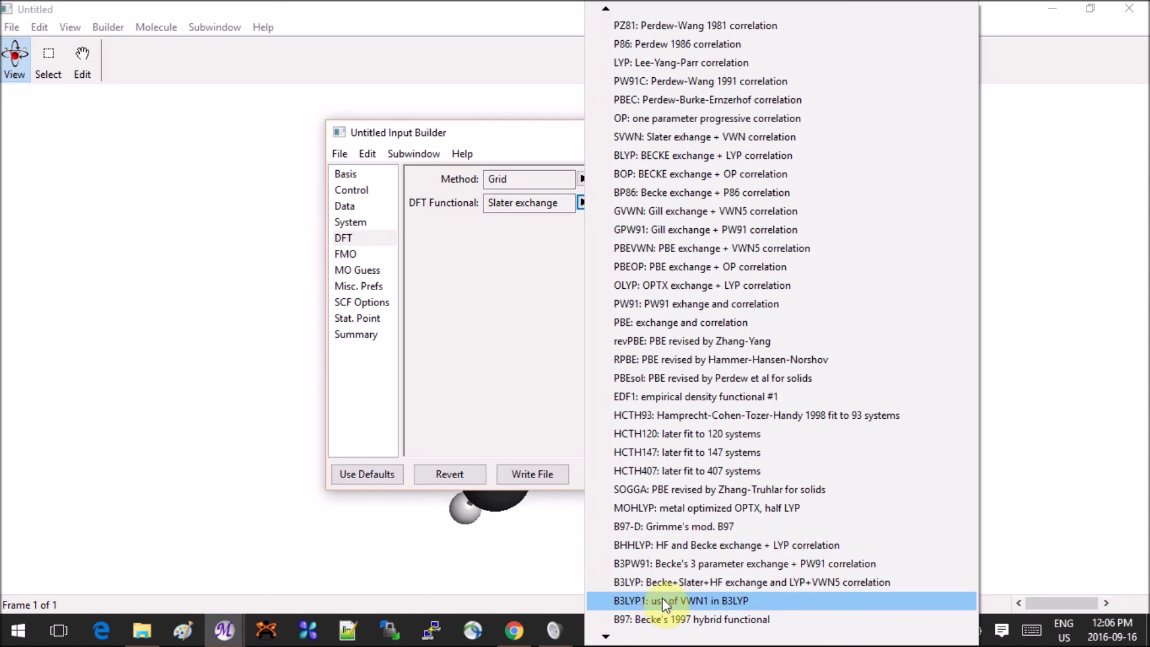
left_click(680, 582)
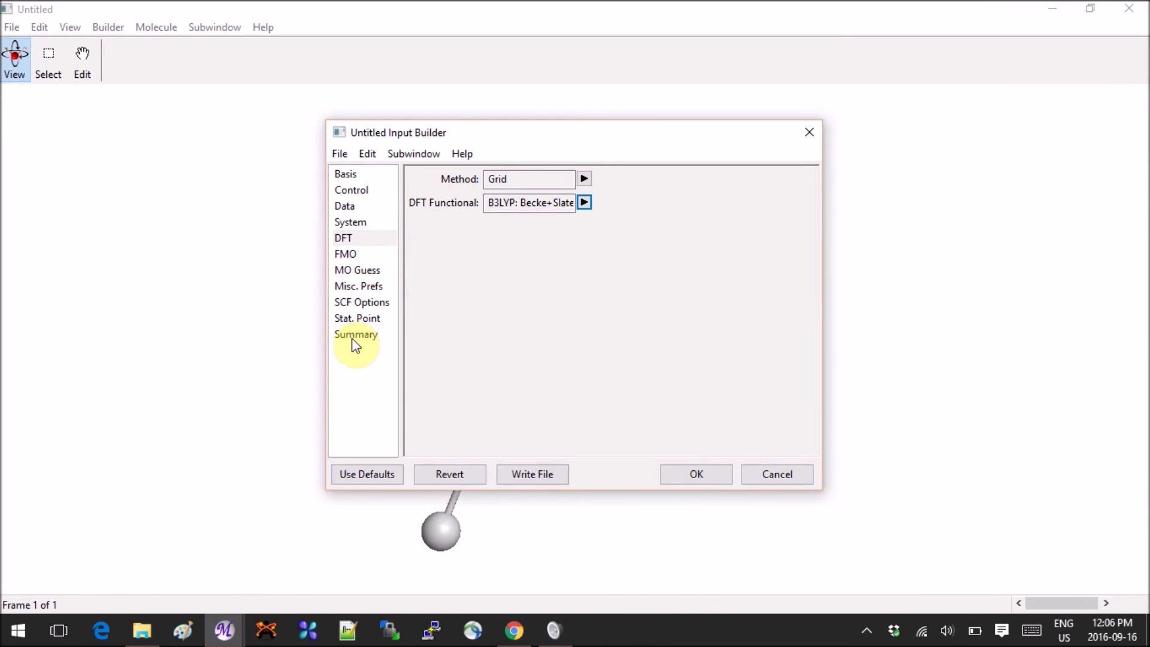
left_click(570, 330)
left_click(548, 476)
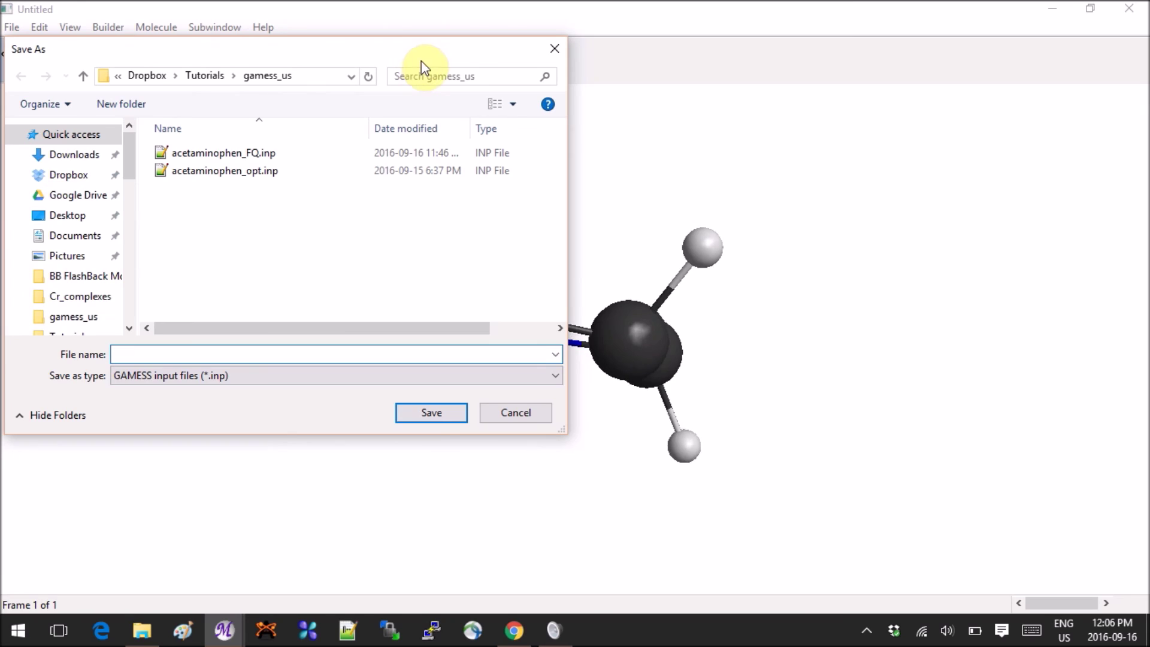
Move the Save As dialog aside and cancel saving the GAMESS input file
left_click_drag(426, 56, 585, 91)
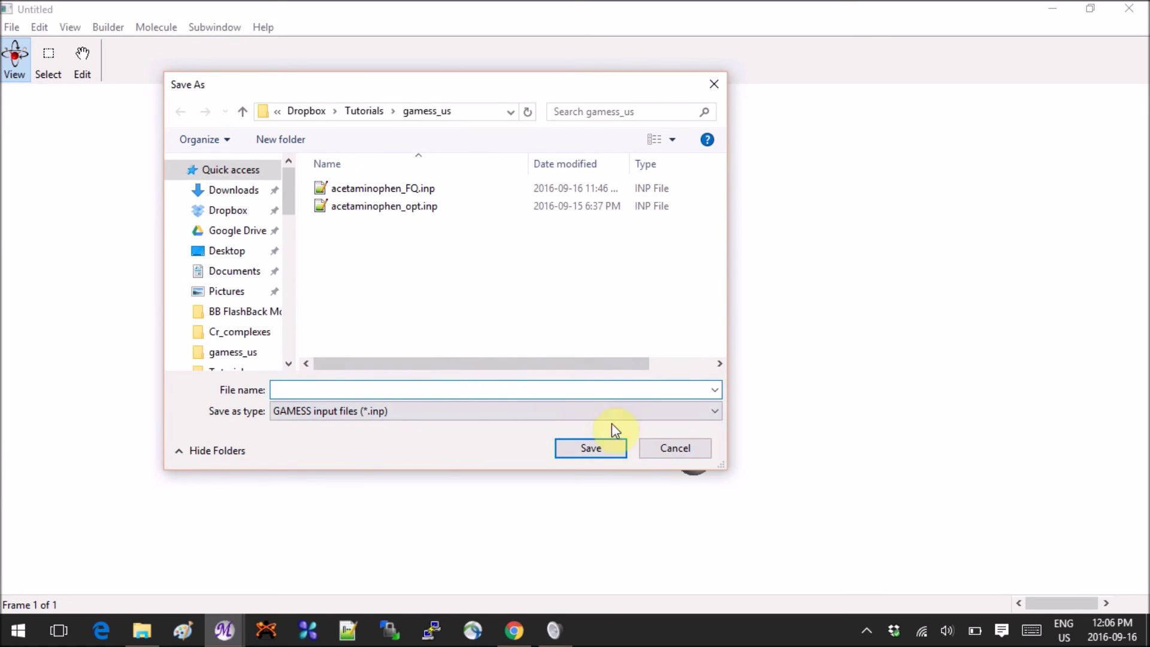
left_click(656, 448)
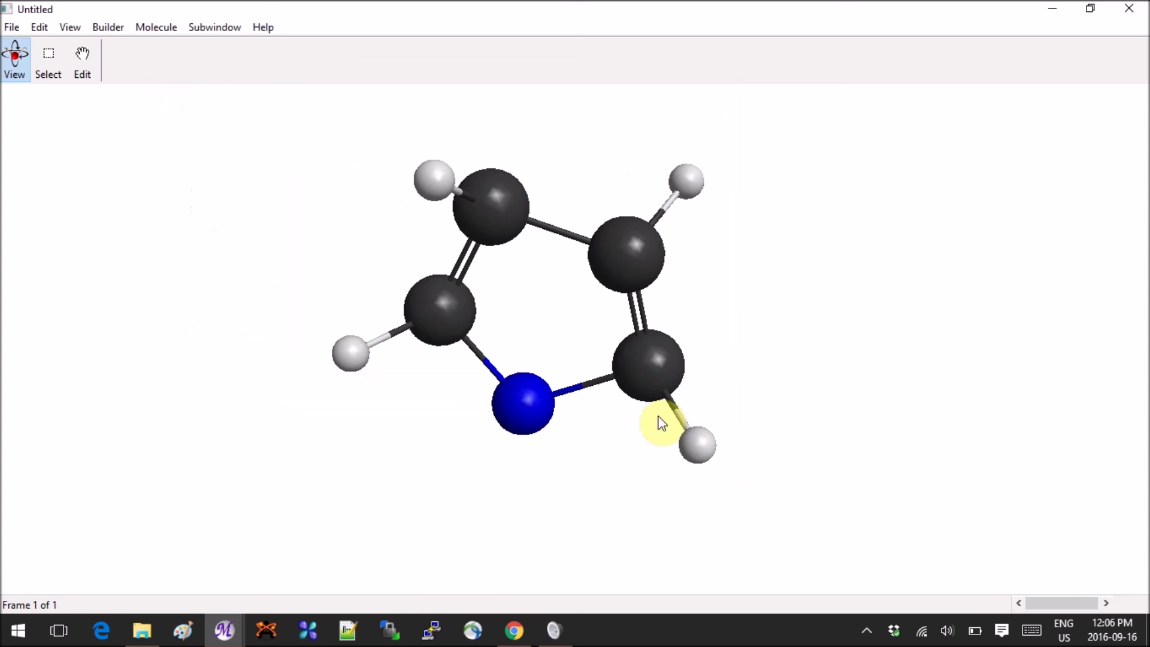
left_click(172, 30)
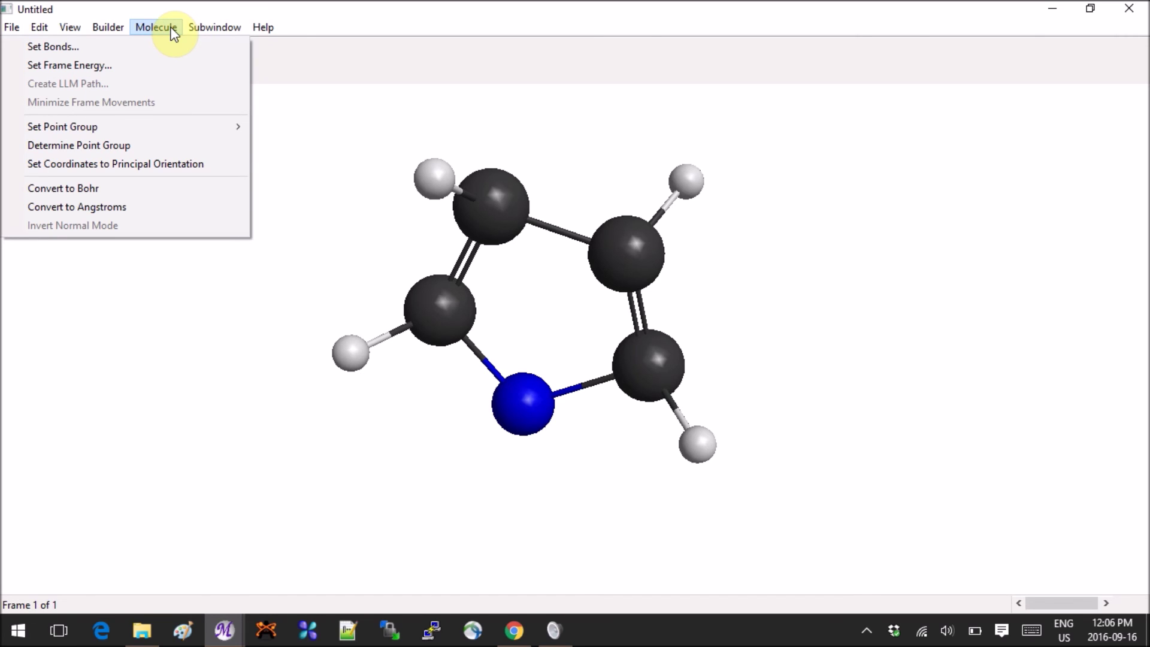
Label the ring atoms with their element symbols
mouse_move(58, 22)
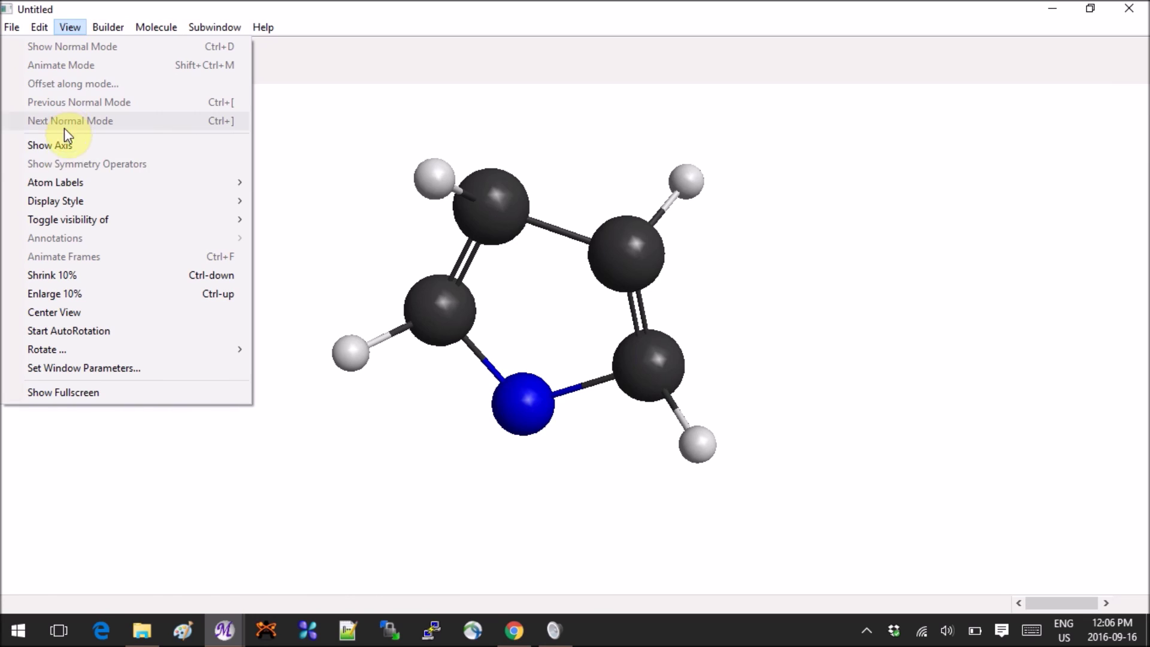
mouse_move(83, 185)
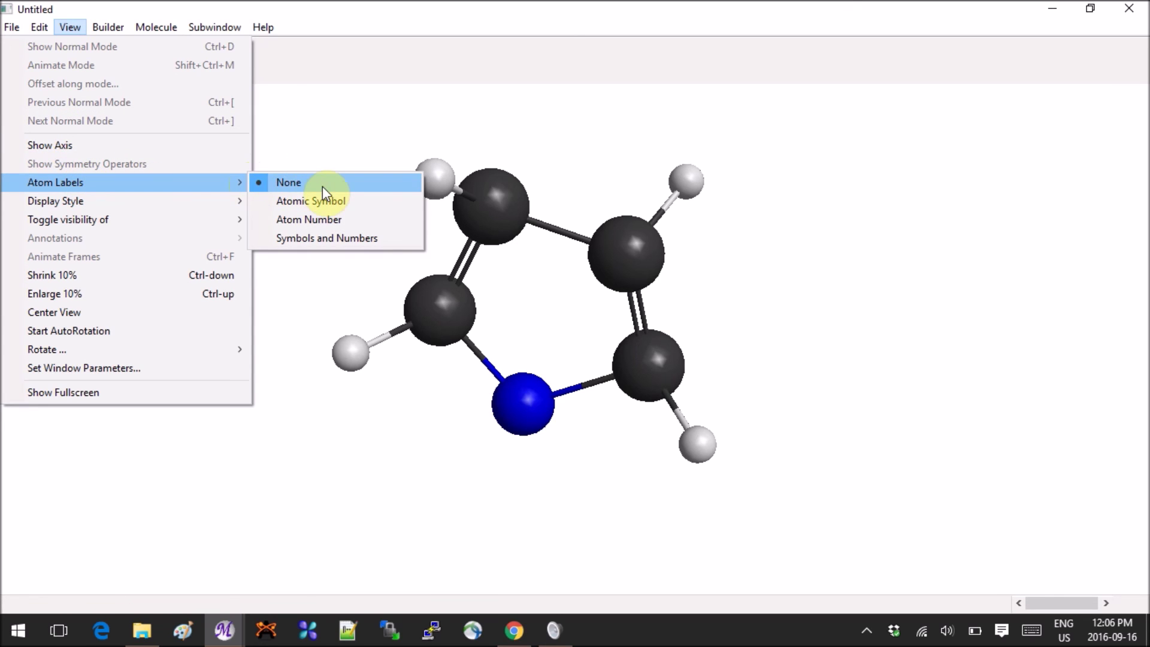
left_click(395, 206)
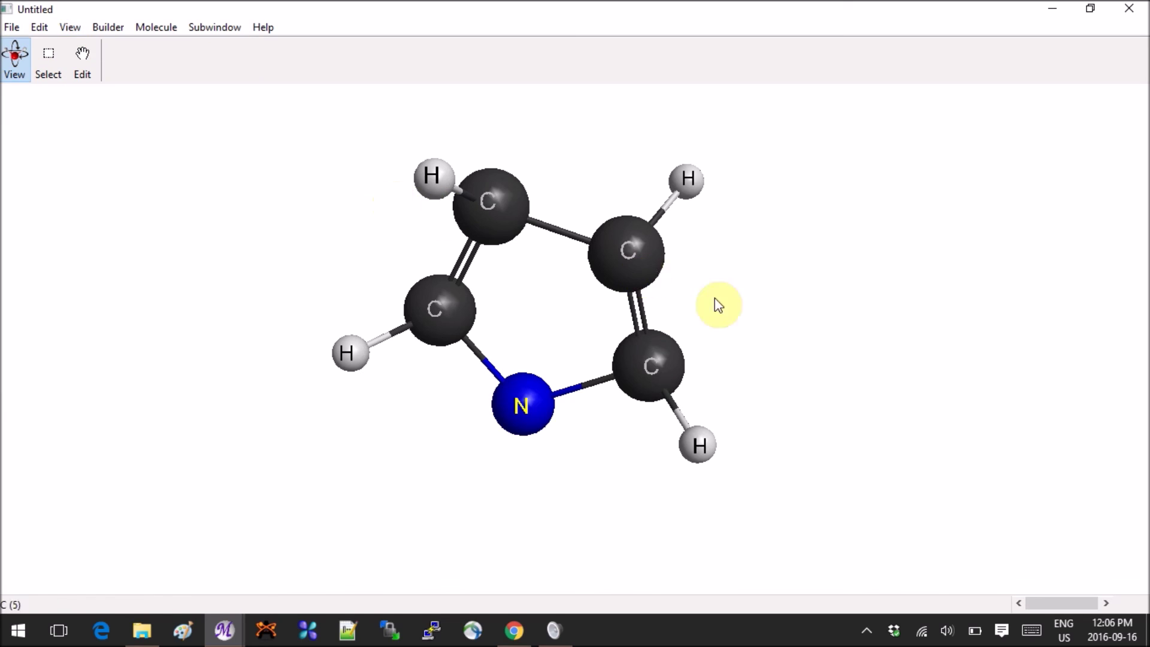
Switch the atom labels to atom numbers 1–10, with nitrogen numbered 3
left_click(76, 29)
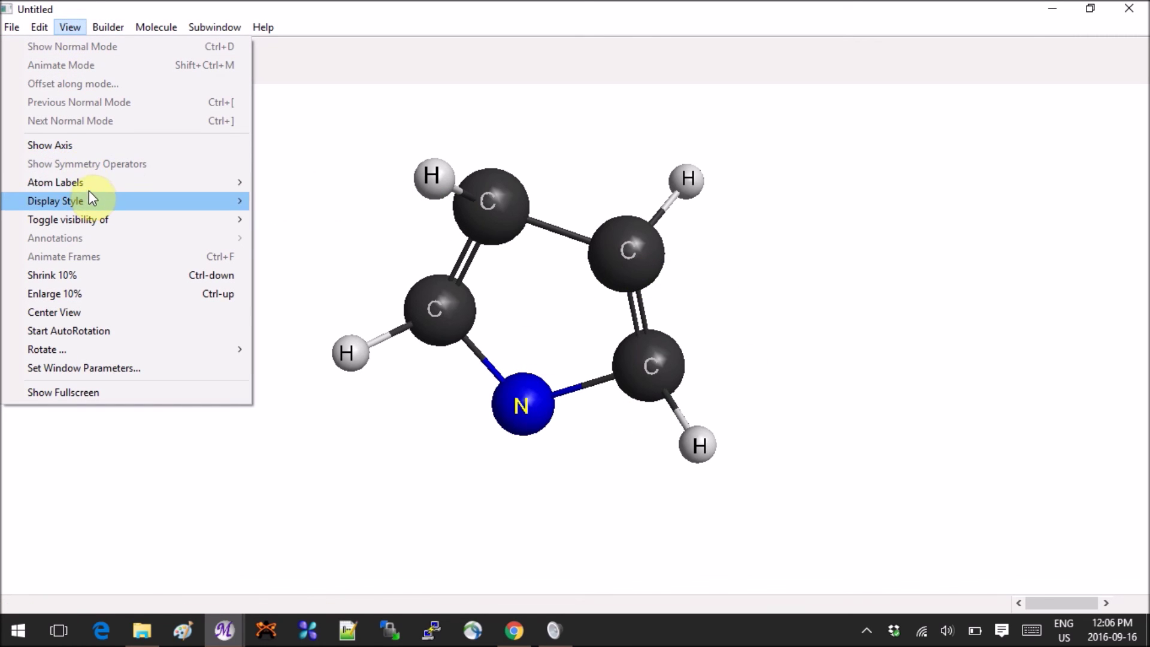
mouse_move(85, 182)
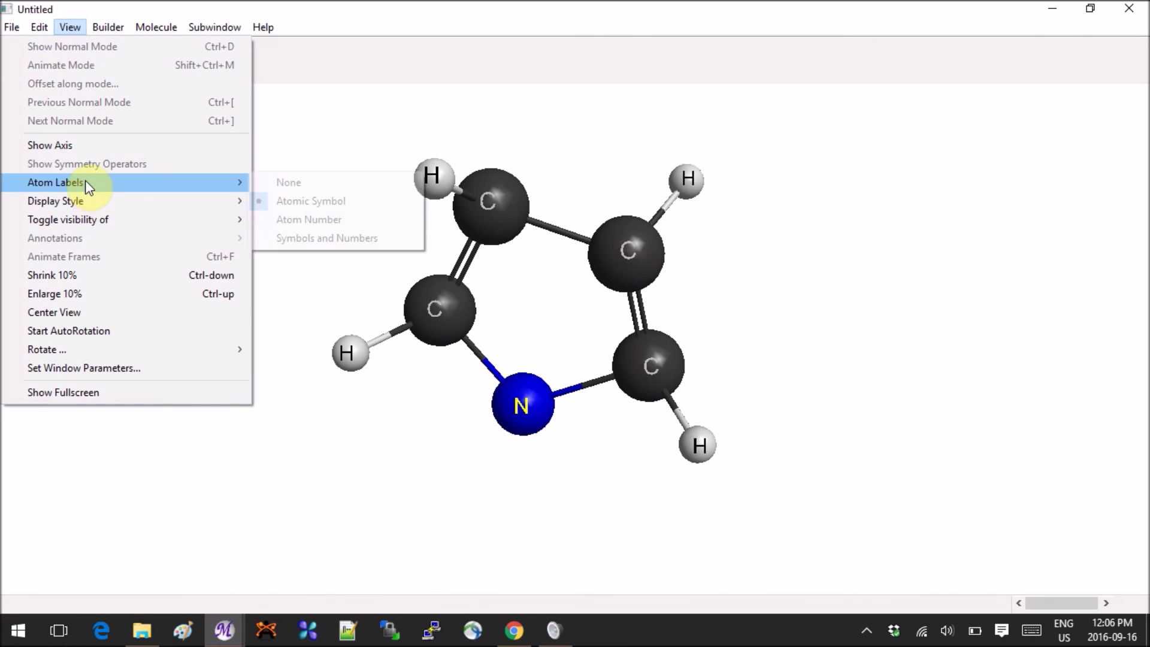
left_click(376, 219)
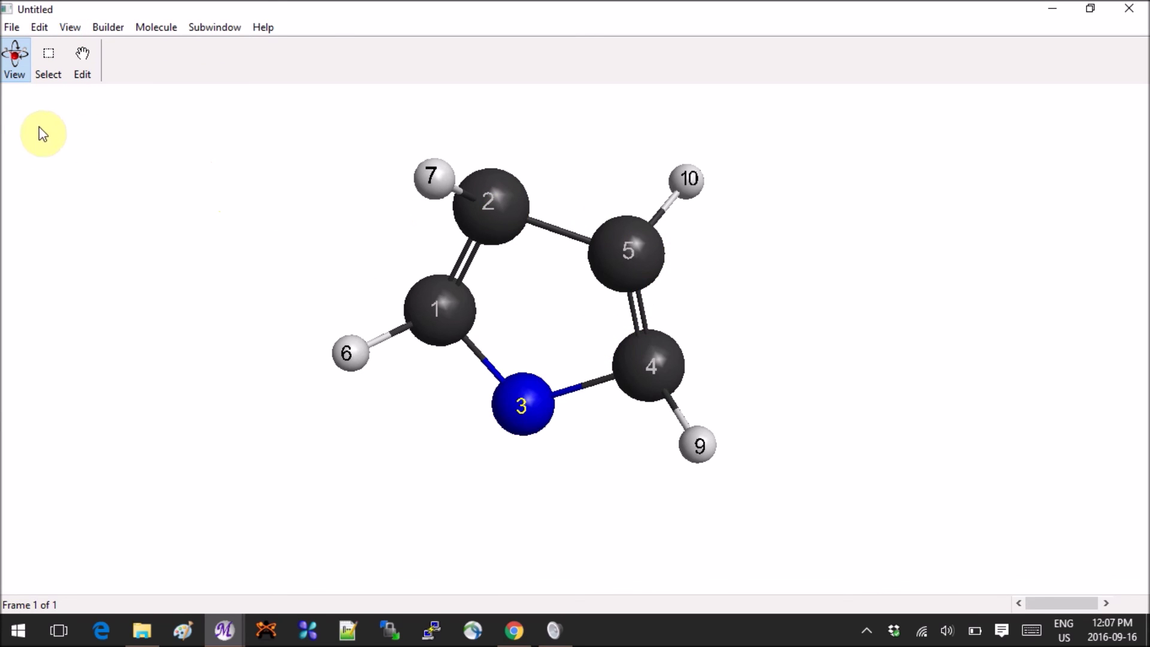
left_click(72, 27)
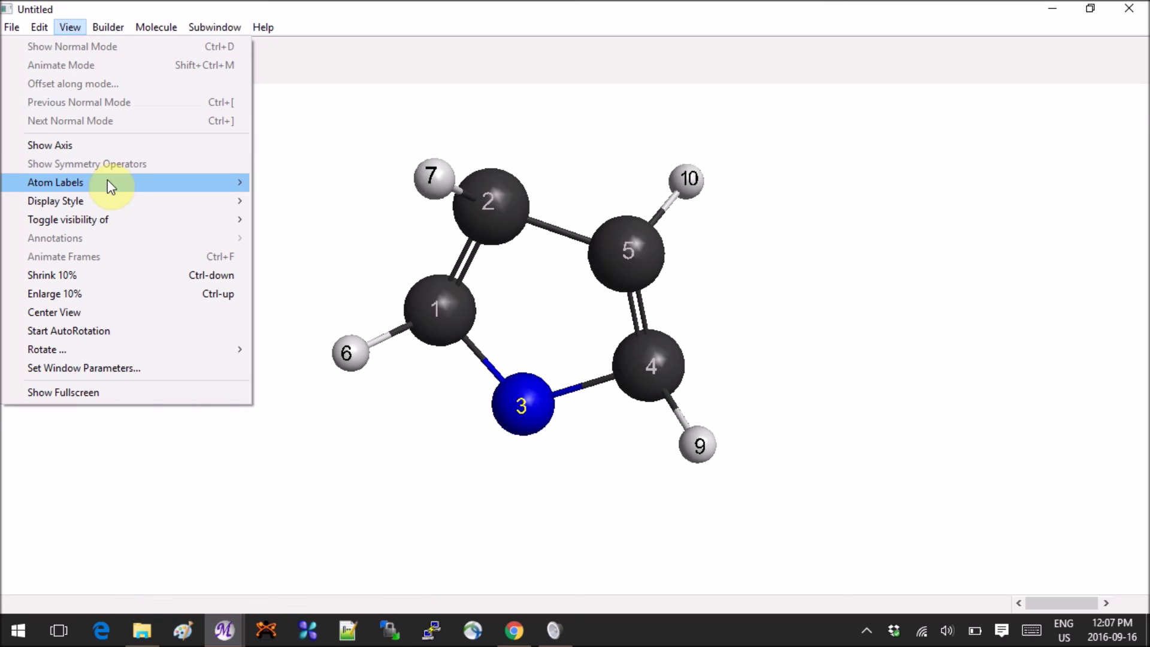
mouse_move(112, 187)
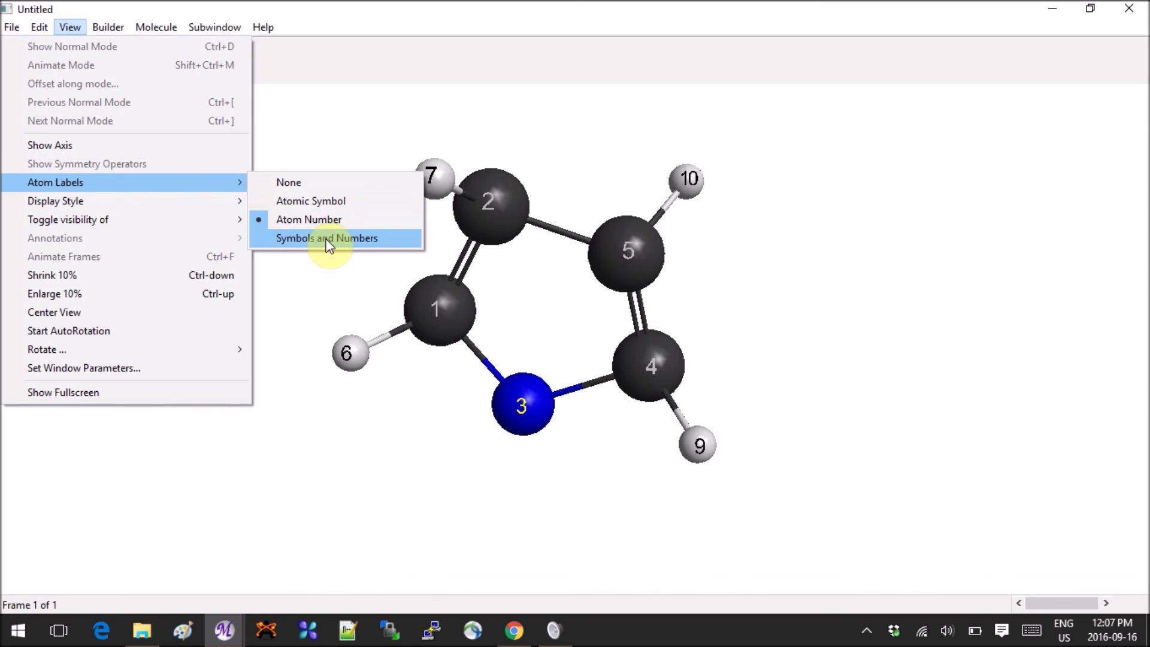
mouse_move(240, 201)
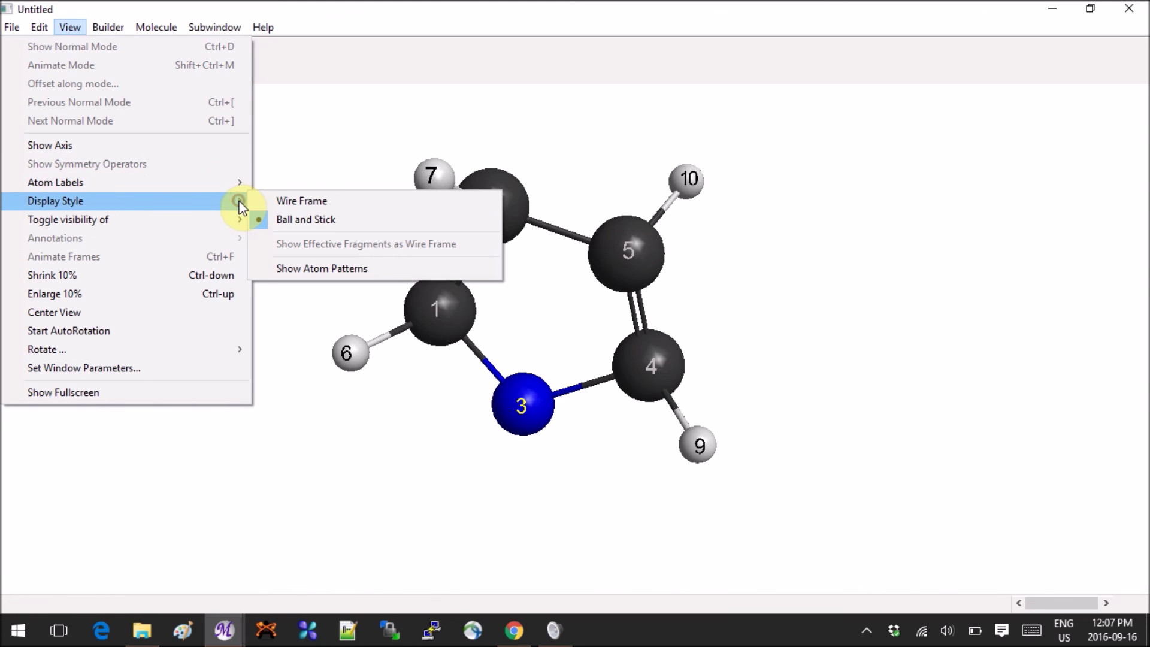
Try wireframe, then settle on ball-and-stick, rotating so hydrogen 8 on the nitrogen shows
left_click(343, 202)
left_click_drag(605, 277, 723, 55)
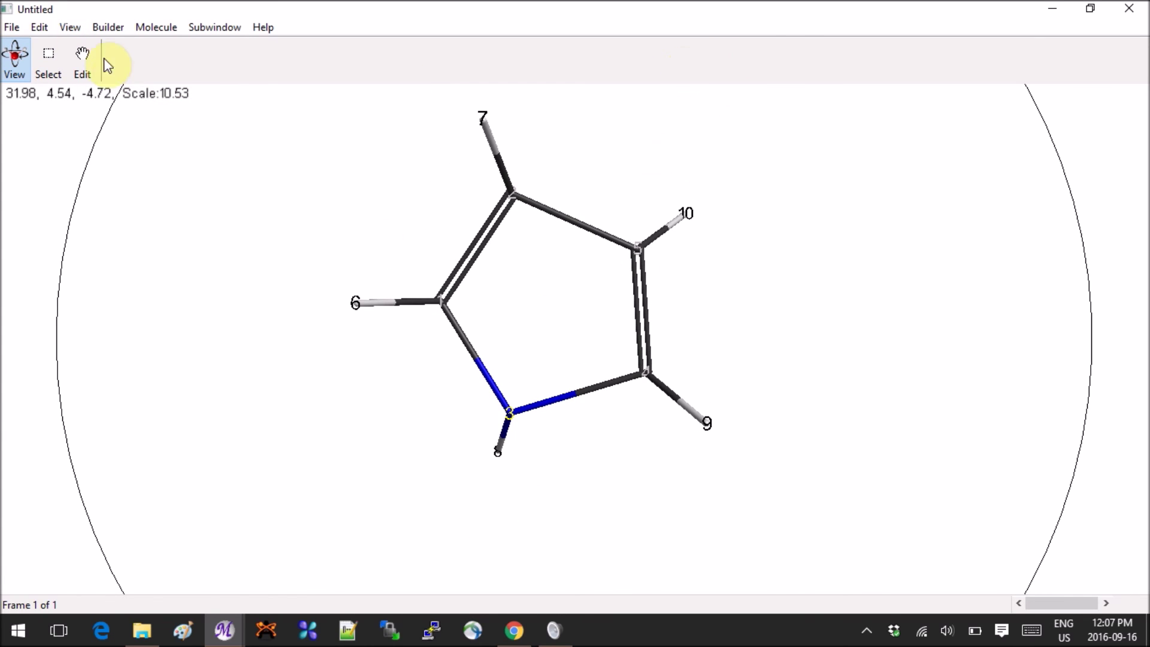
left_click(67, 28)
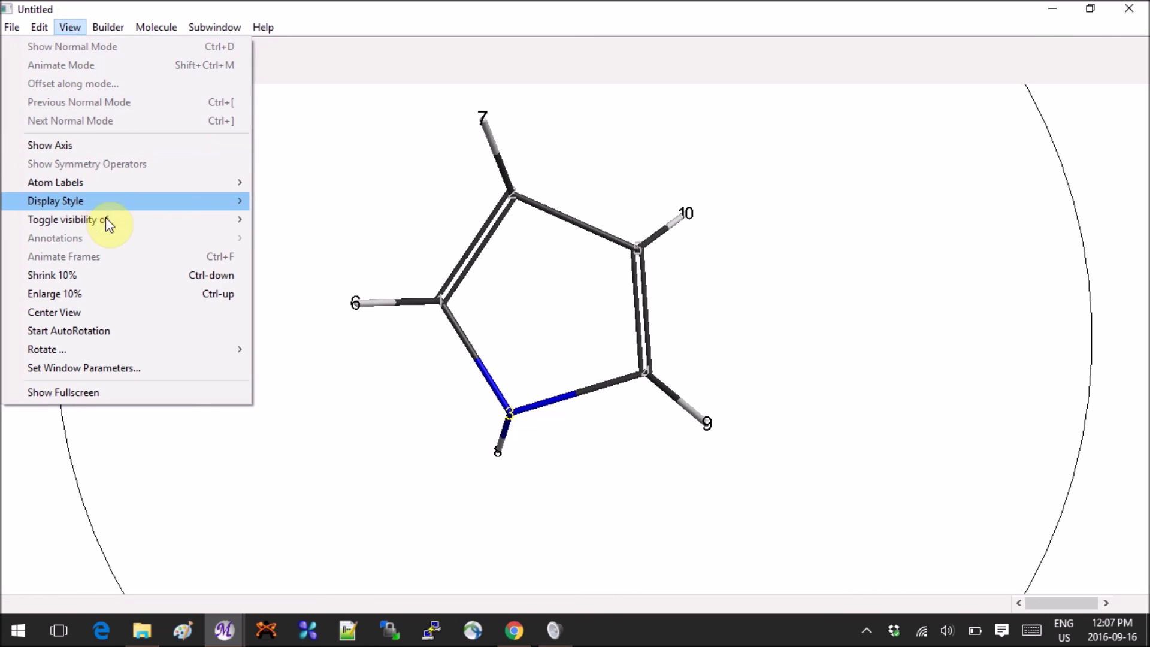
mouse_move(175, 203)
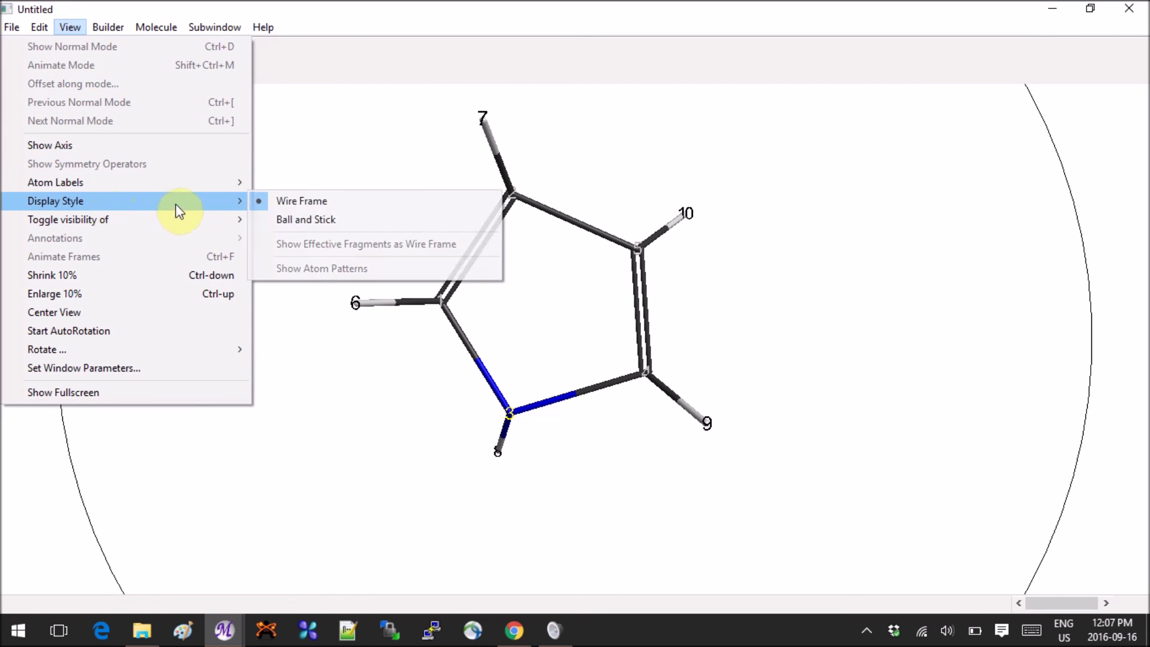
left_click(328, 220)
left_click_drag(842, 286, 725, 198)
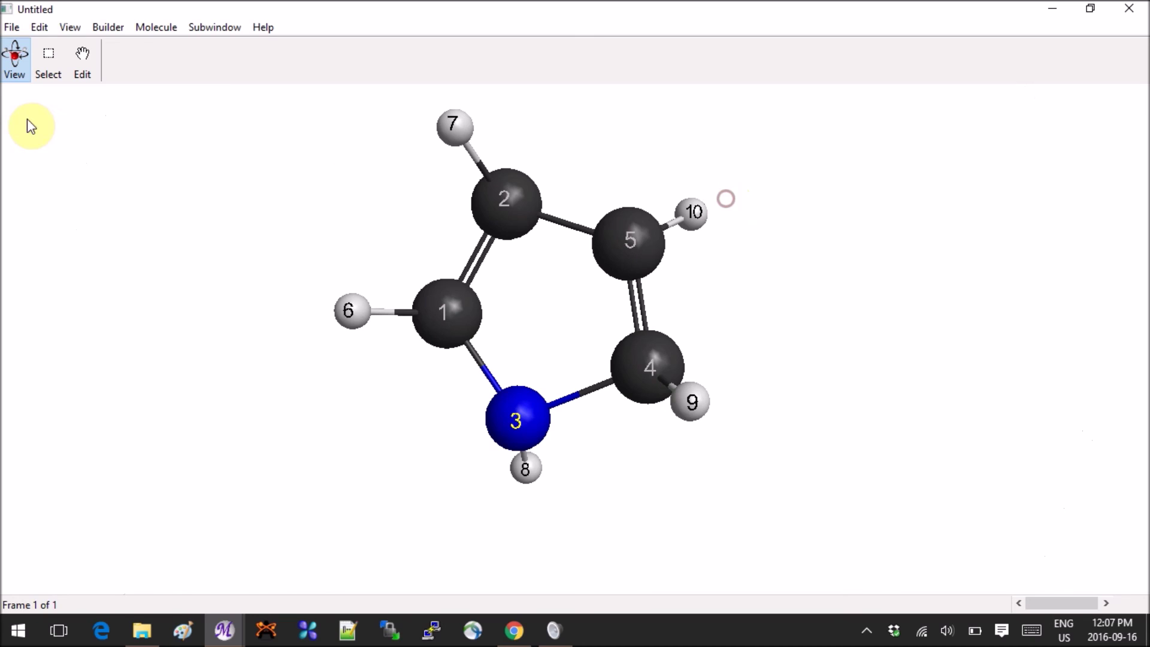
left_click(62, 27)
left_click(78, 189)
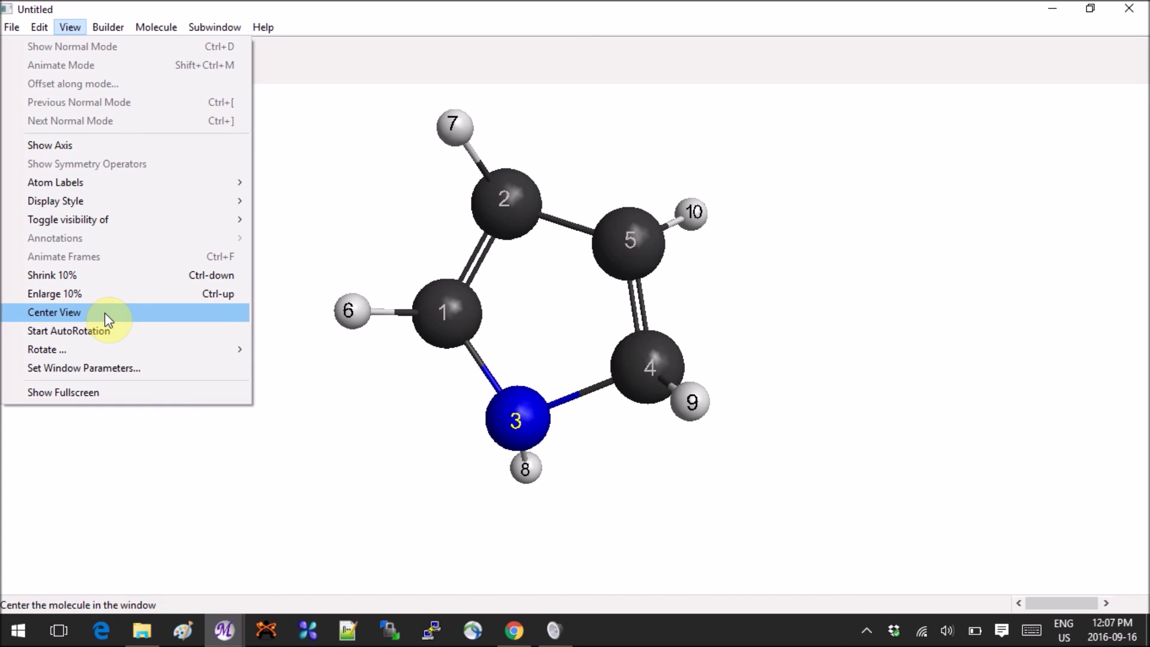
mouse_move(106, 27)
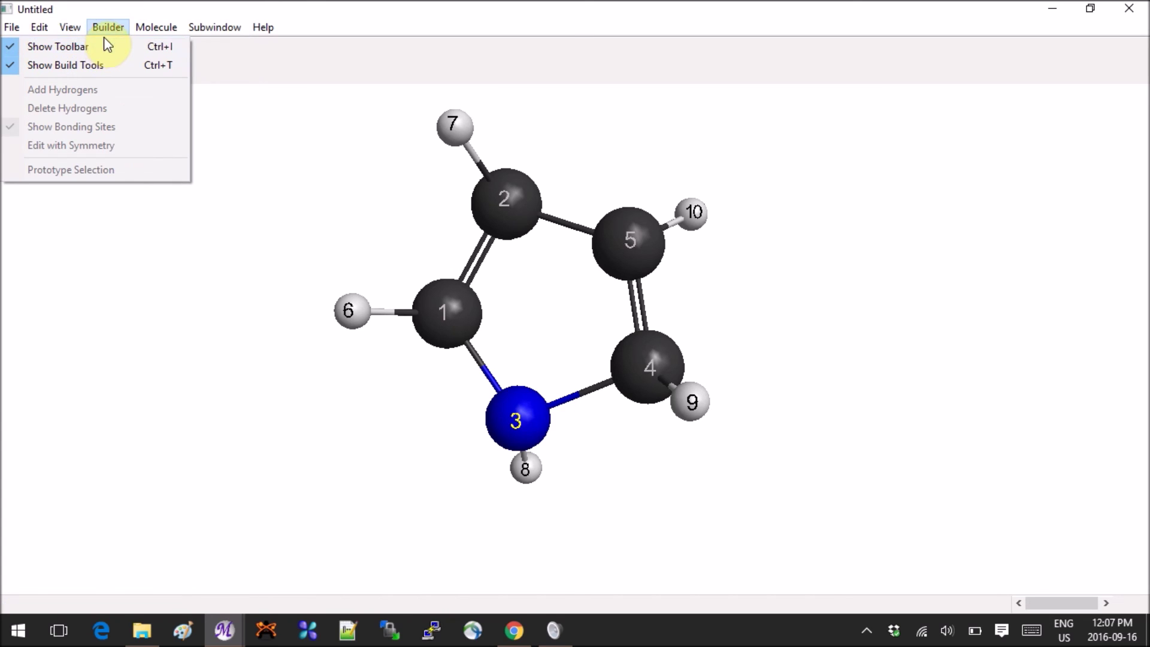
mouse_move(166, 24)
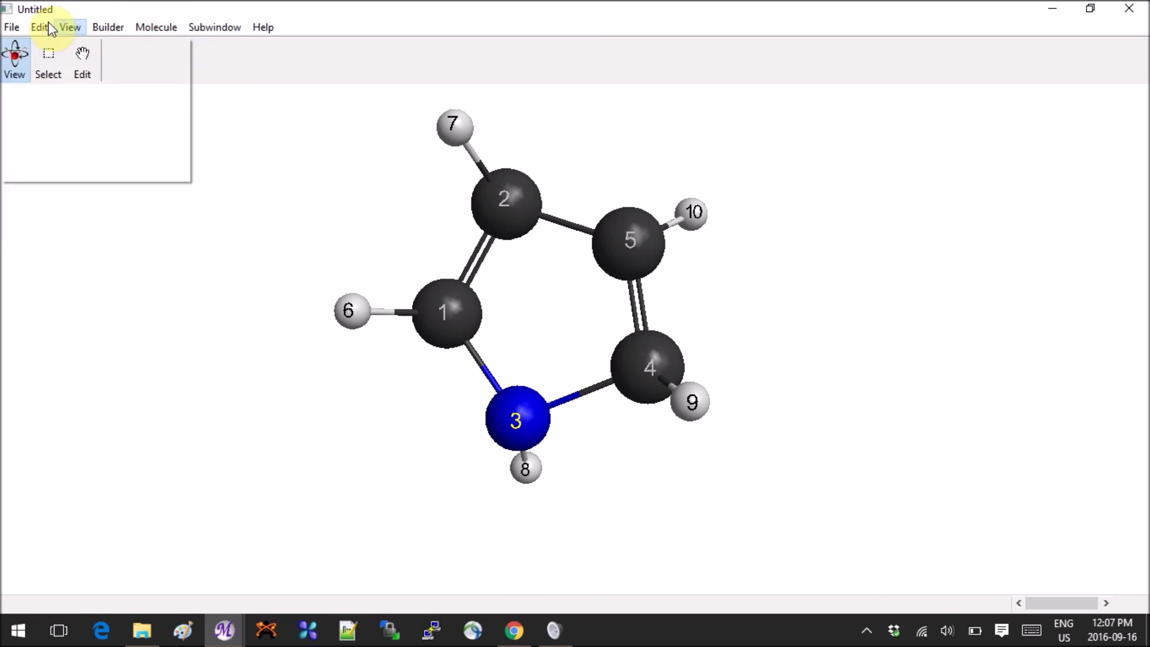
mouse_move(41, 22)
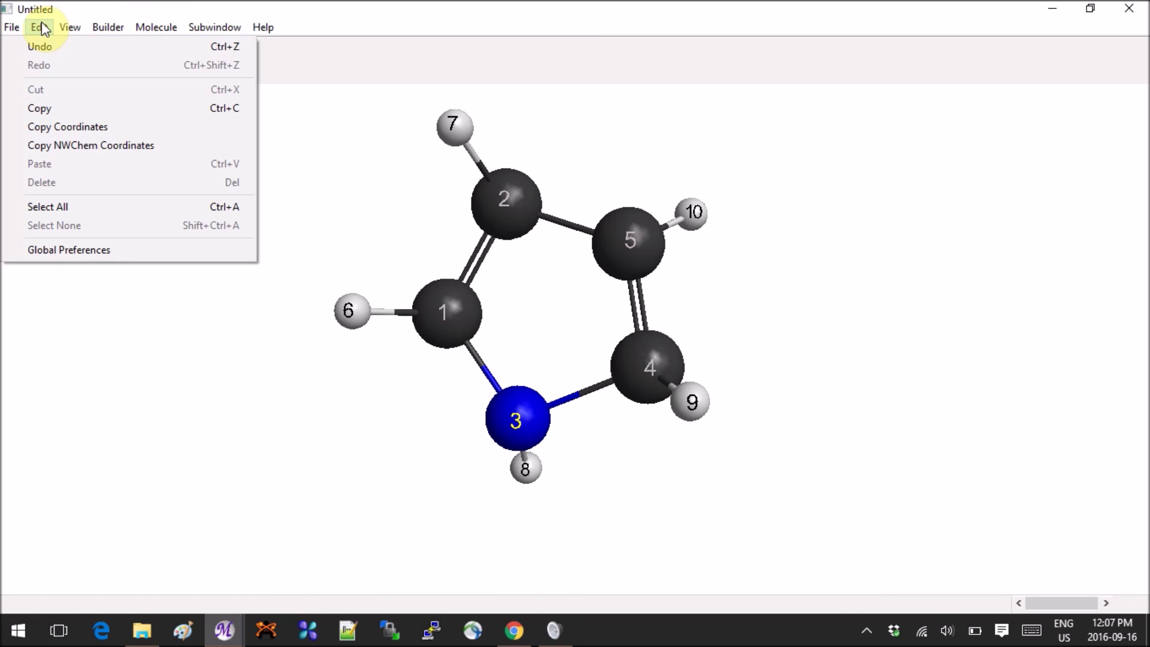
left_click(487, 28)
left_click_drag(770, 248, 782, 306)
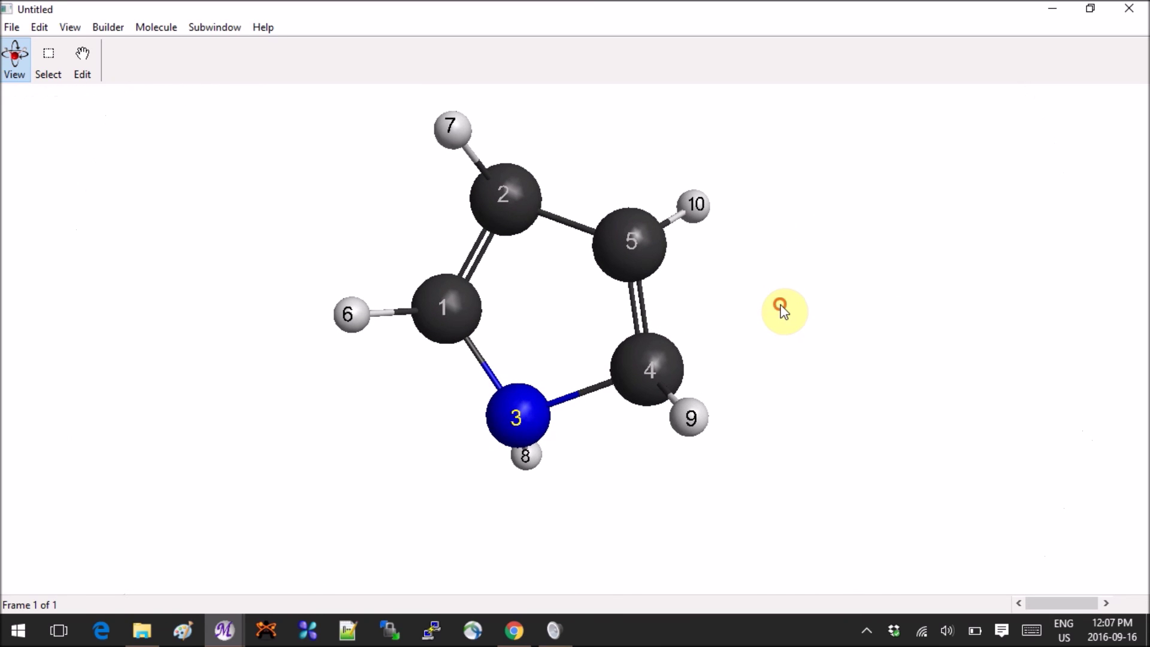
right_click_drag(785, 311, 758, 340)
left_click_drag(772, 336, 838, 291)
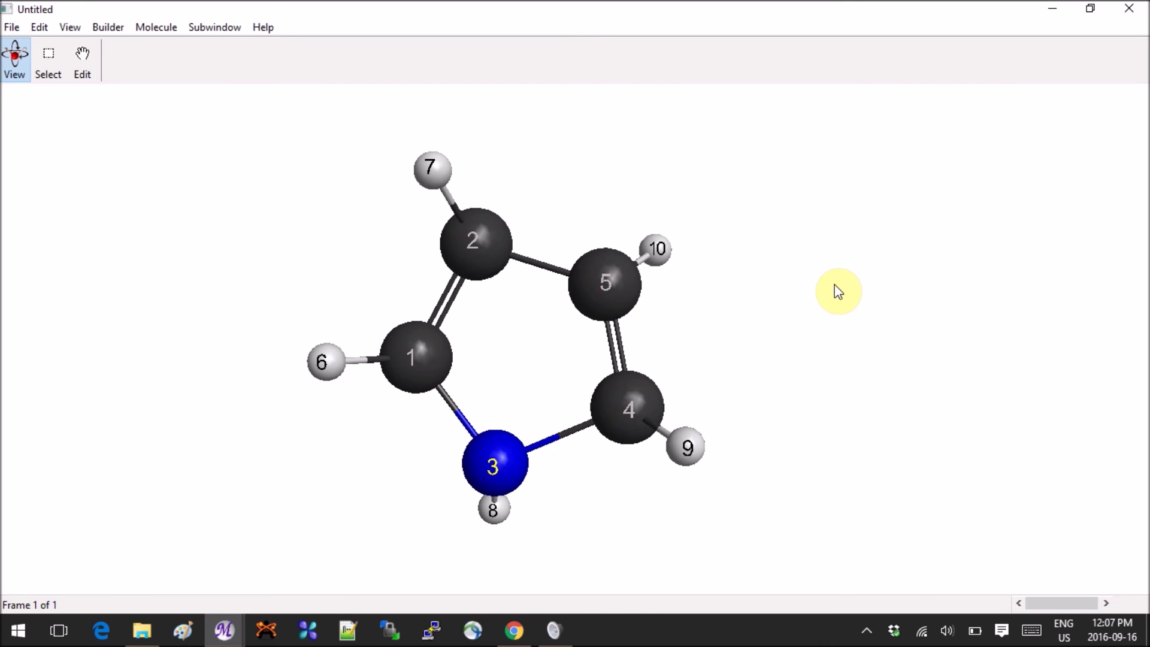